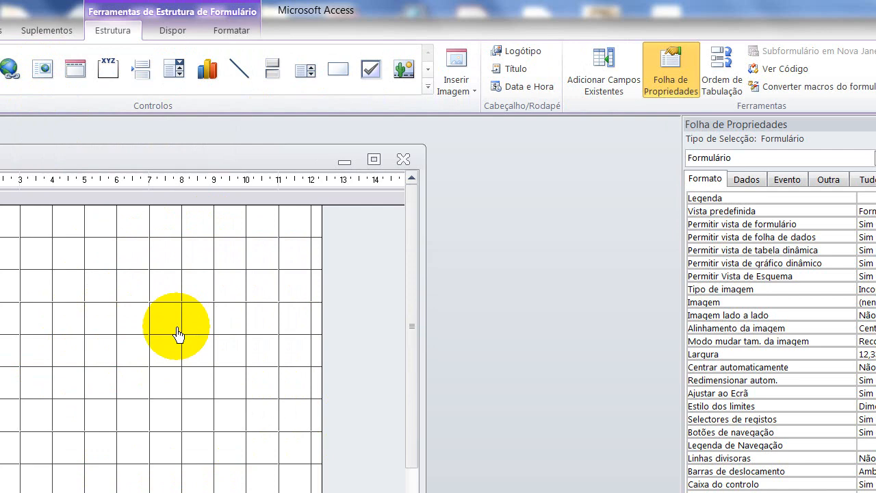
Add a form header and footer to the form and shorten the Detail section to about 6 cm high
{"action": "right_click", "coordinate": [223, 329]}
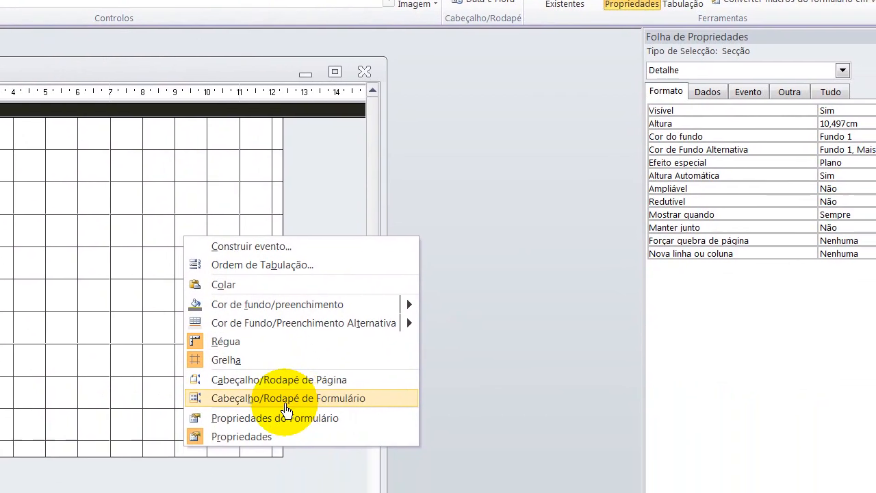
{"action": "left_click", "coordinate": [321, 400]}
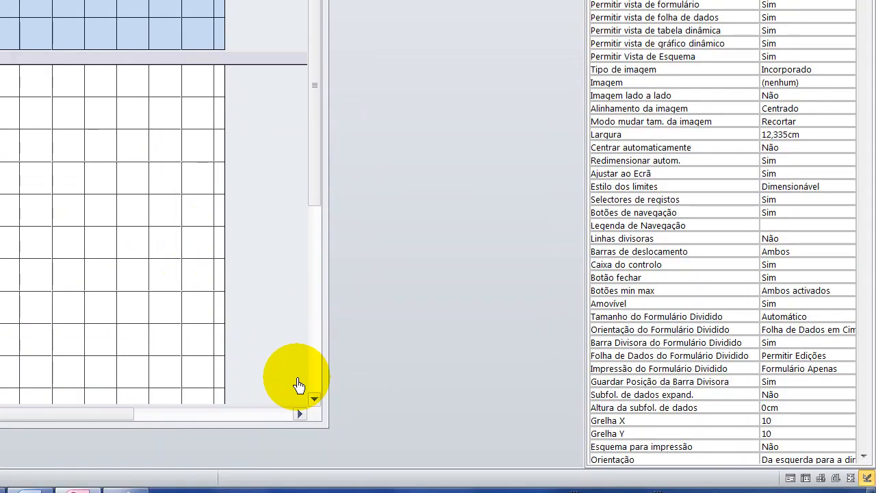
{"action": "left_click", "coordinate": [314, 398]}
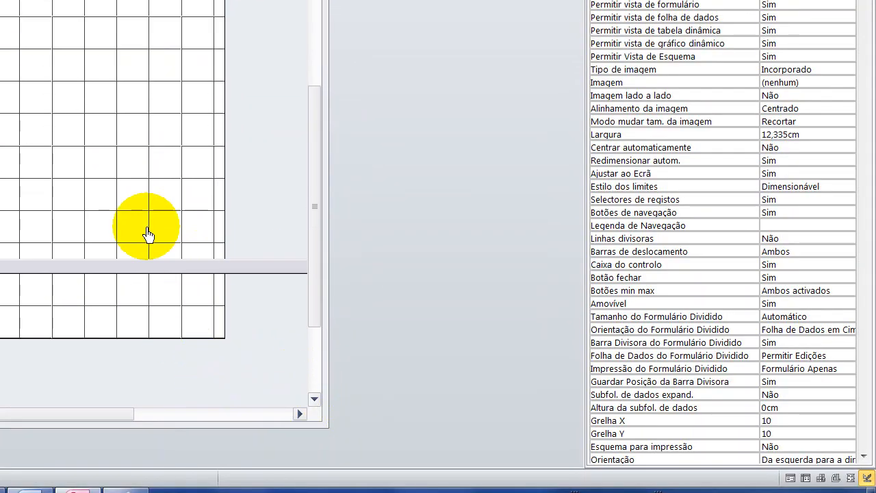
{"action": "left_click_drag", "start_coordinate": [82, 258], "coordinate": [82, 133]}
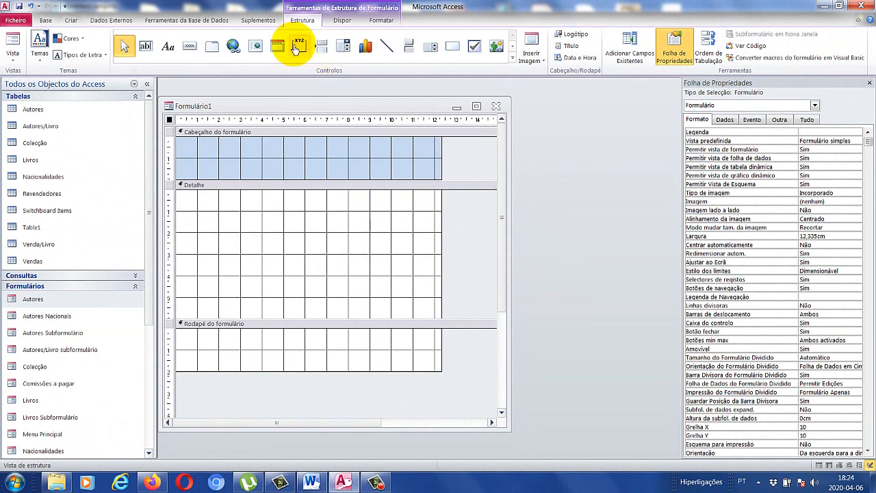
Place a tab control about 9 by 6 cm in the Detail section and extend the section to about 8.5 cm high
{"action": "left_click", "coordinate": [511, 60]}
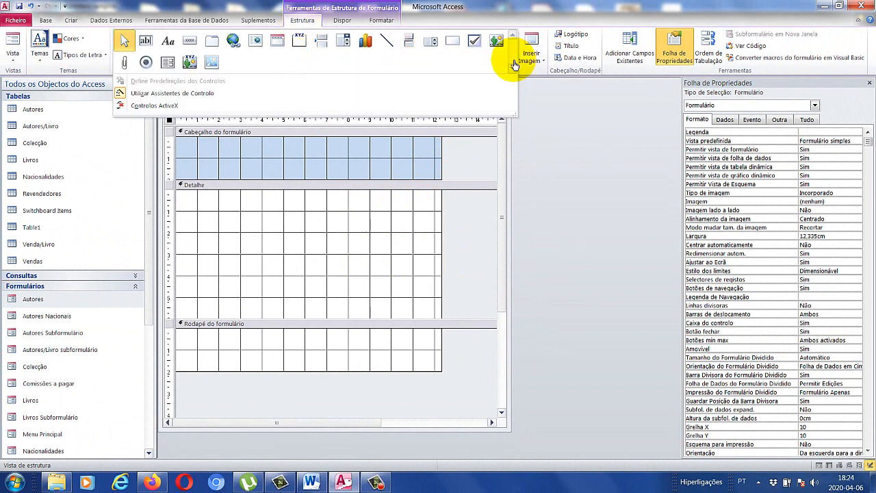
{"action": "left_click", "coordinate": [211, 45]}
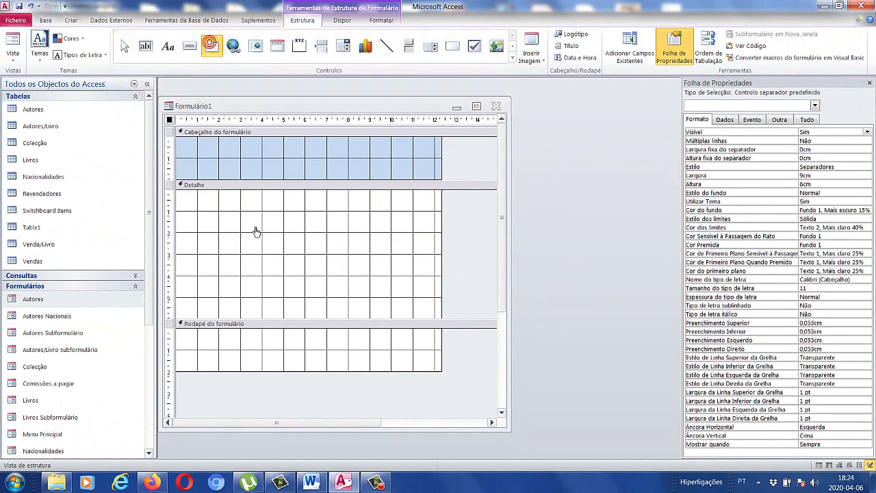
{"action": "left_click", "coordinate": [241, 227]}
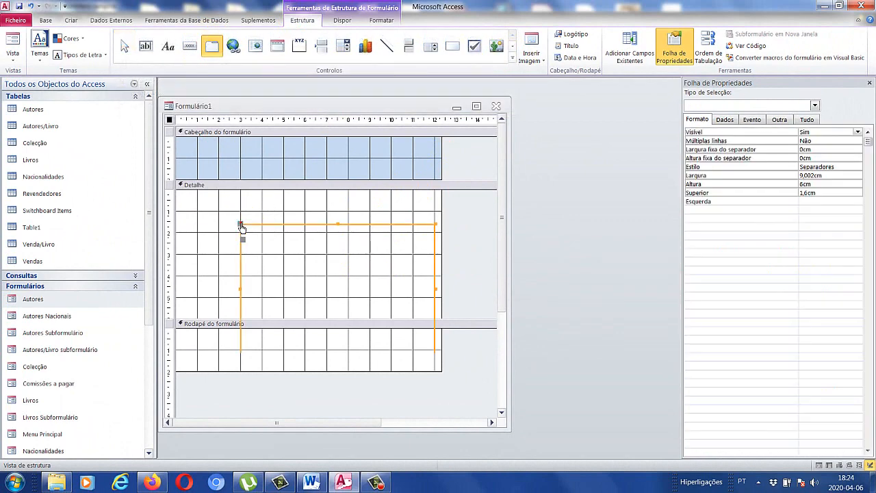
{"action": "left_click_drag", "start_coordinate": [362, 358], "coordinate": [357, 376]}
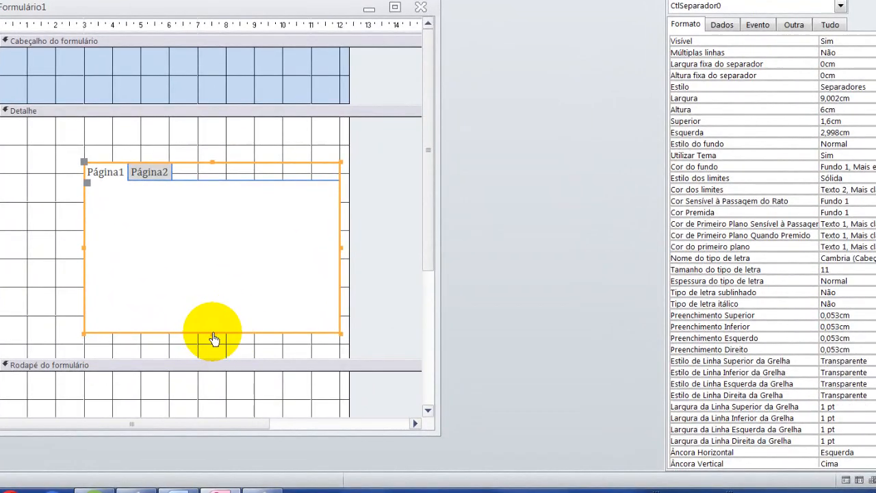
Shrink the tab control to about 7.6 by 4.5 cm, about 1.5 cm from the form's left edge, and narrow the form to about 11 cm
{"action": "left_click_drag", "start_coordinate": [213, 338], "coordinate": [211, 290]}
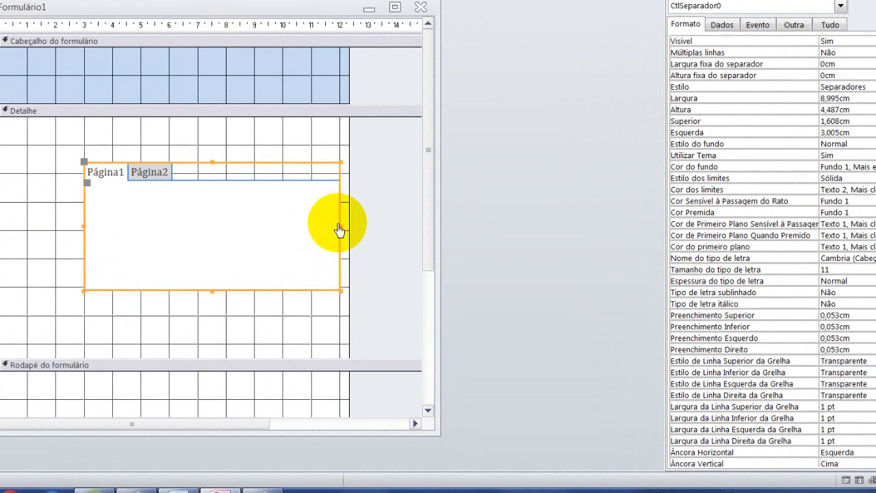
{"action": "left_click_drag", "start_coordinate": [341, 232], "coordinate": [300, 231]}
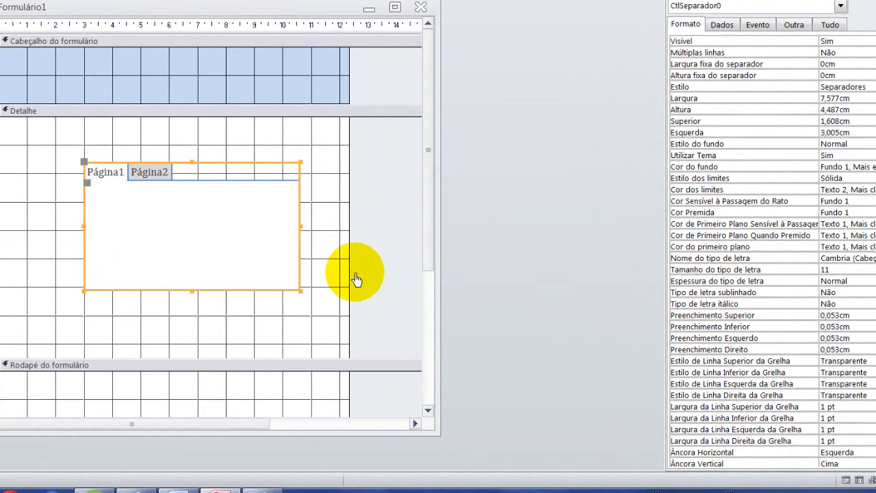
{"action": "left_click_drag", "start_coordinate": [348, 277], "coordinate": [316, 274]}
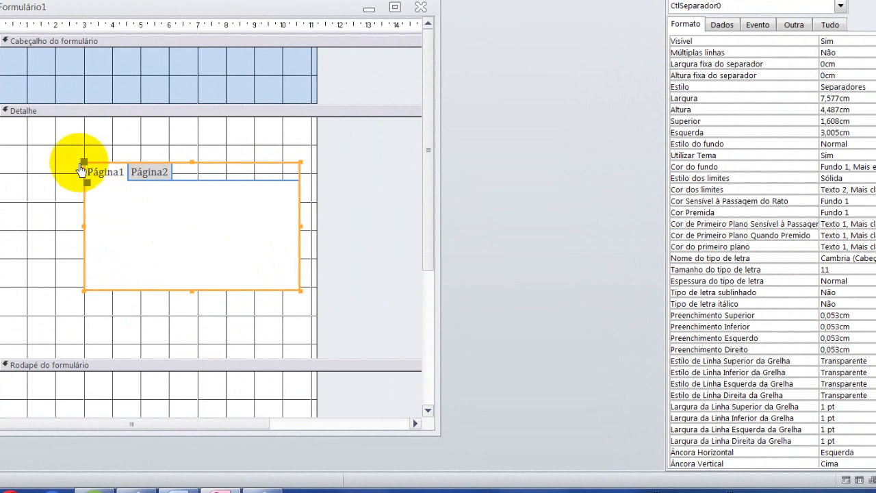
{"action": "left_click_drag", "start_coordinate": [83, 164], "coordinate": [41, 164]}
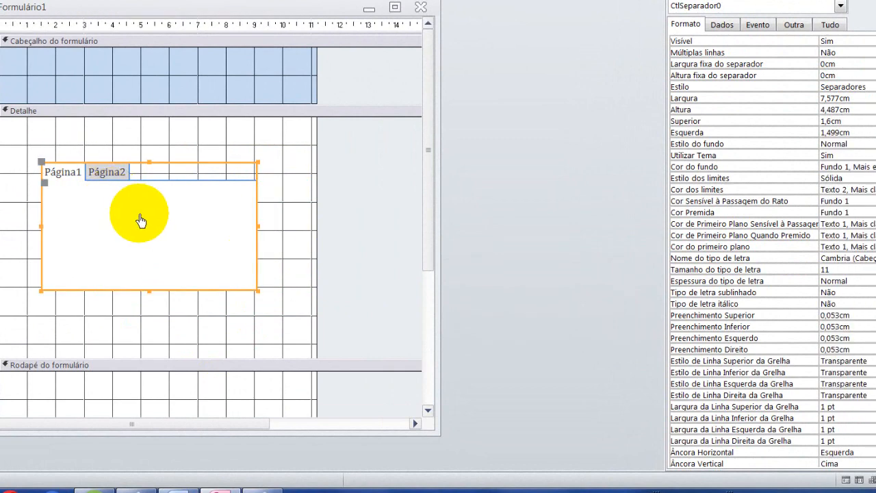
Set the caption of the tab control's first page to "Tabelas" and of its second page to "Consultas"
{"action": "left_click", "coordinate": [63, 176]}
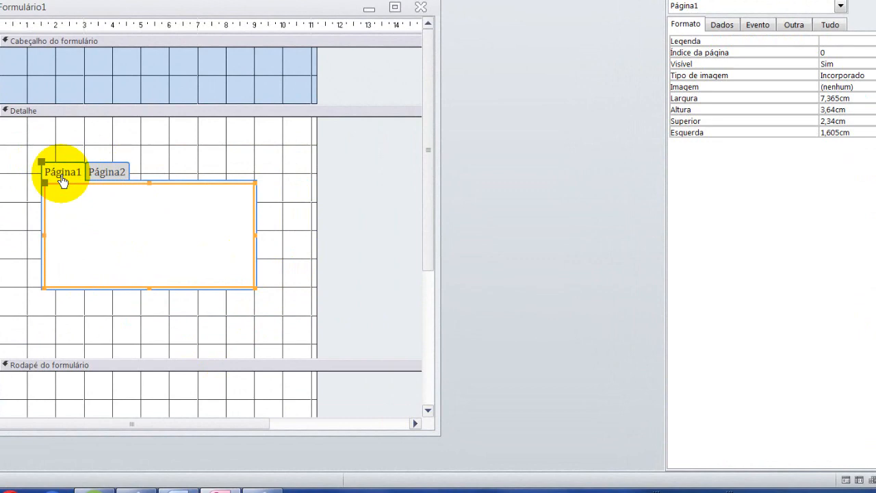
{"action": "left_click", "coordinate": [686, 24]}
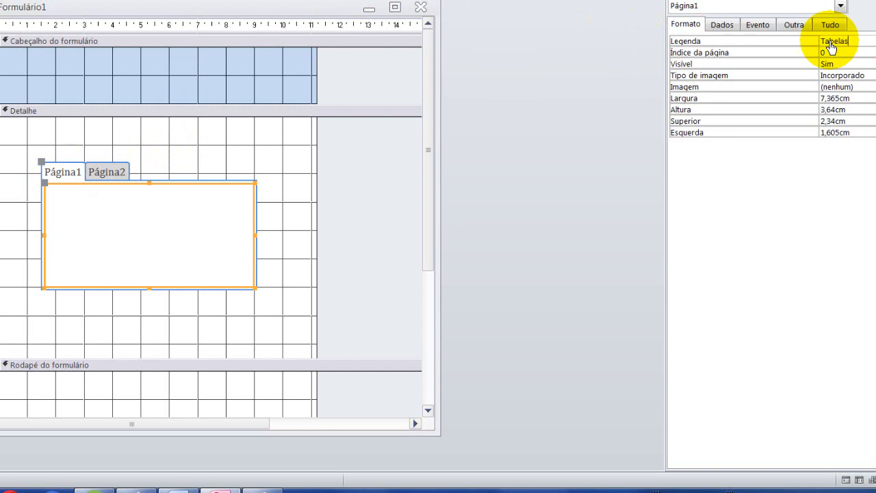
{"action": "left_click", "coordinate": [113, 170]}
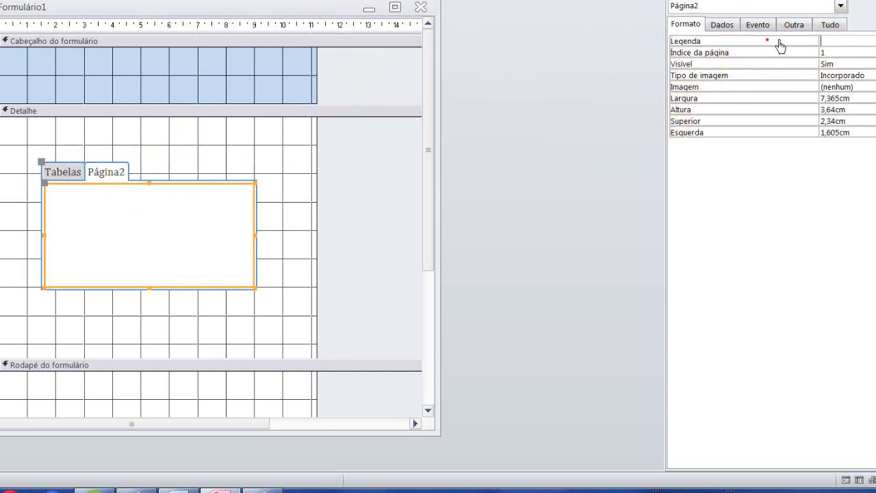
{"action": "left_click", "coordinate": [132, 173]}
Insert a third page in the tab control and set its caption to "Relatórios"
{"action": "right_click", "coordinate": [141, 177]}
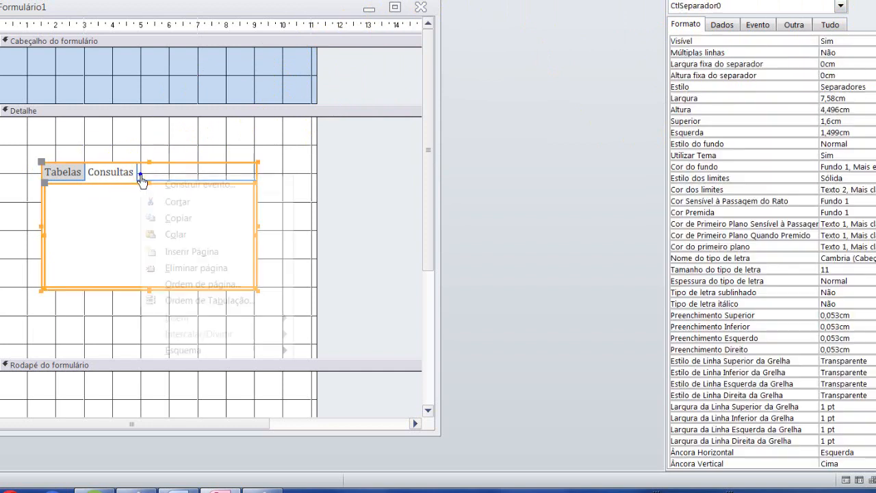
{"action": "left_click", "coordinate": [228, 253]}
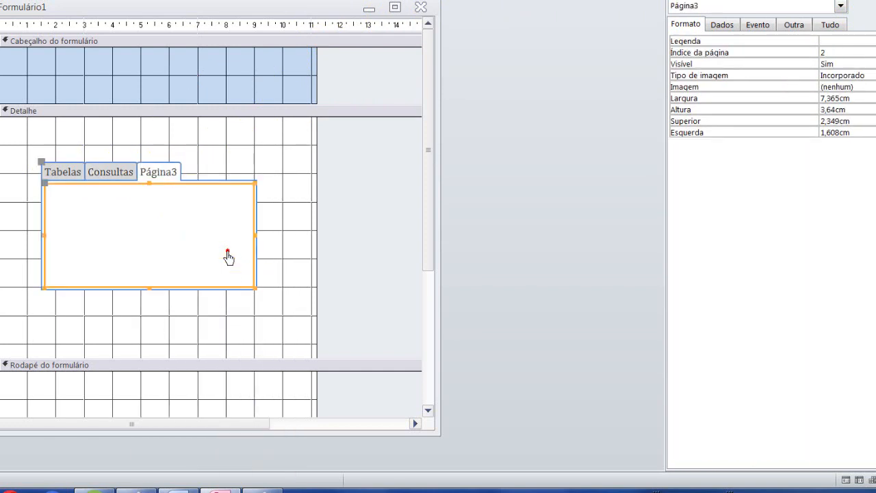
{"action": "left_click", "coordinate": [830, 41]}
{"action": "left_click", "coordinate": [828, 44]}
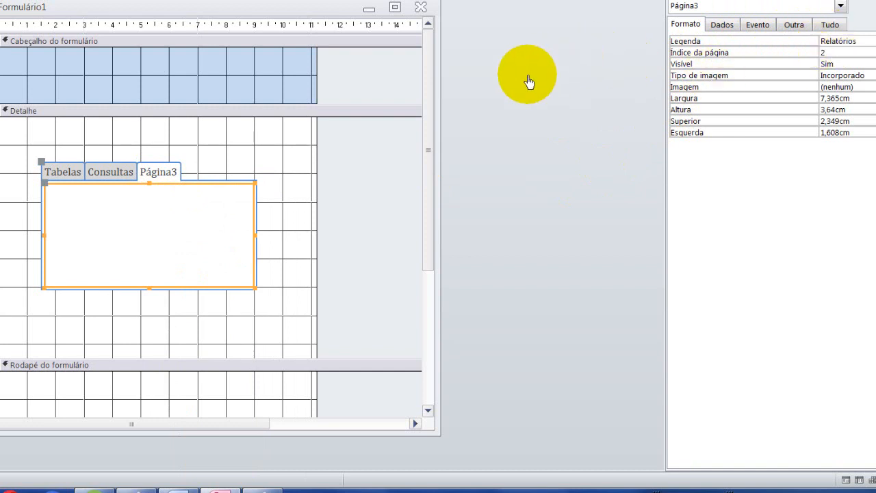
{"action": "left_click", "coordinate": [196, 156]}
Preview the form in Form View, check switching between the Tabelas, Consultas and Relatórios pages, and return to Design View
{"action": "left_click", "coordinate": [68, 172]}
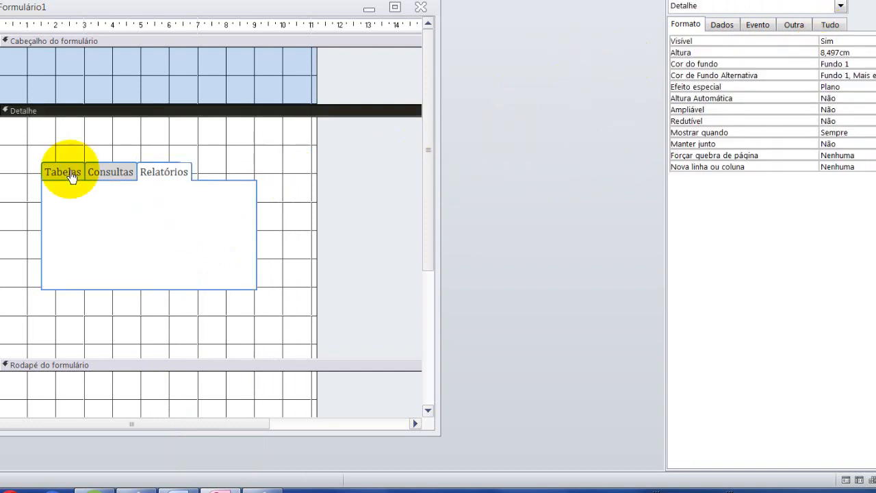
{"action": "left_click", "coordinate": [71, 175]}
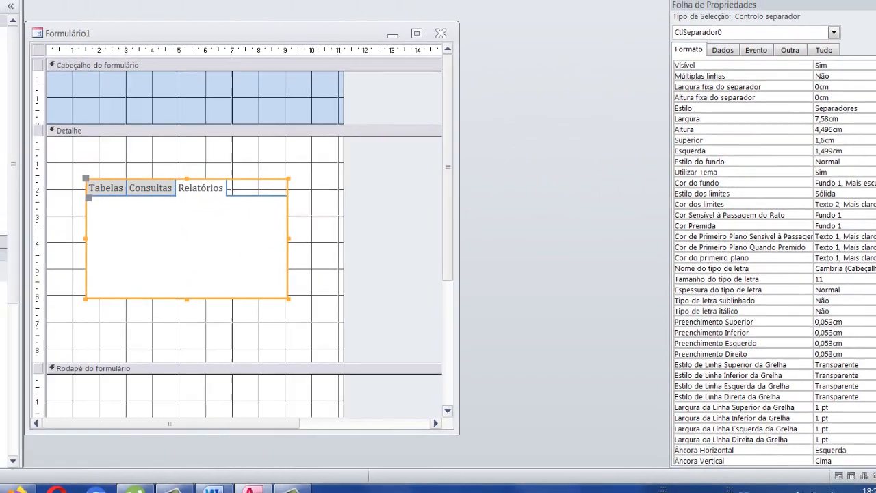
{"action": "left_click", "coordinate": [12, 58]}
{"action": "left_click", "coordinate": [31, 81]}
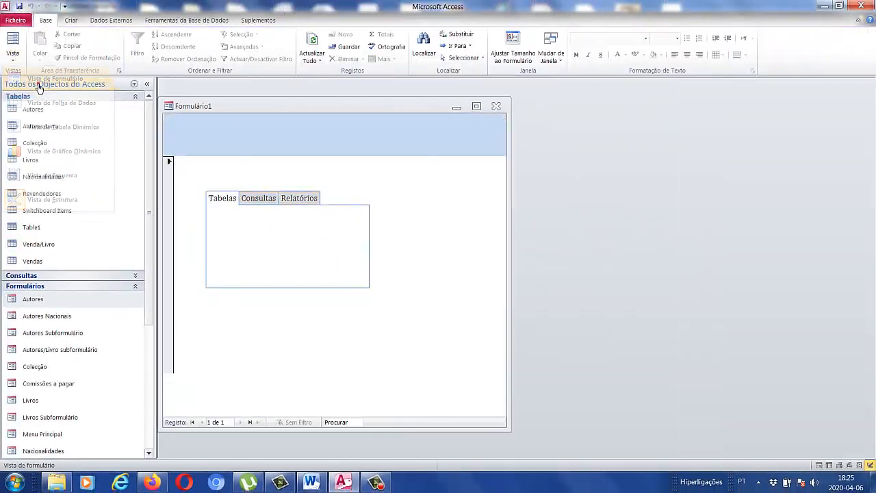
{"action": "left_click", "coordinate": [272, 200]}
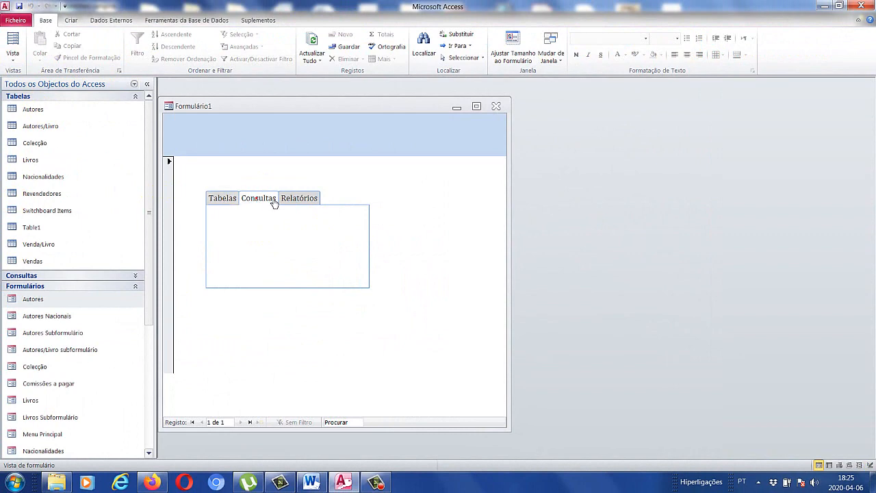
{"action": "left_click", "coordinate": [226, 196]}
{"action": "left_click", "coordinate": [263, 199]}
{"action": "left_click", "coordinate": [299, 200]}
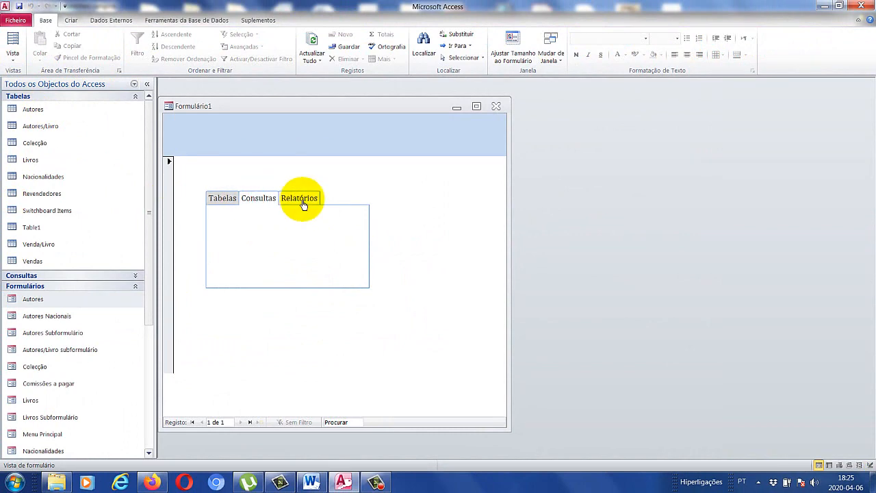
{"action": "left_click", "coordinate": [254, 199]}
{"action": "left_click", "coordinate": [252, 197]}
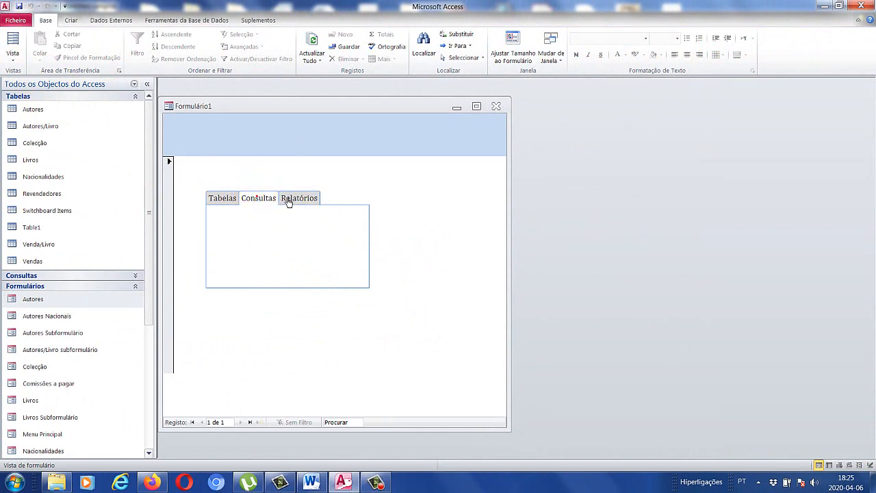
{"action": "left_click", "coordinate": [221, 198]}
{"action": "left_click", "coordinate": [13, 62]}
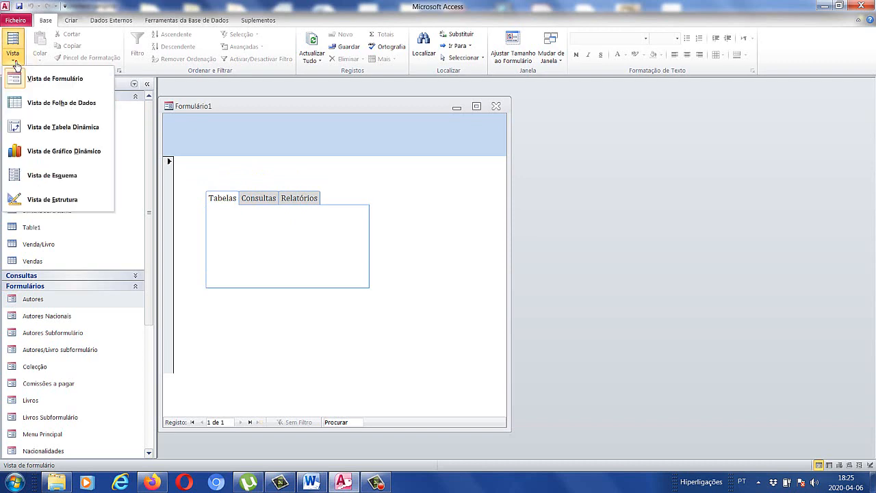
{"action": "left_click", "coordinate": [62, 199]}
Place a command button on the tab control's Tabelas page, about 2.4 cm from the form's left edge
{"action": "left_click", "coordinate": [294, 292]}
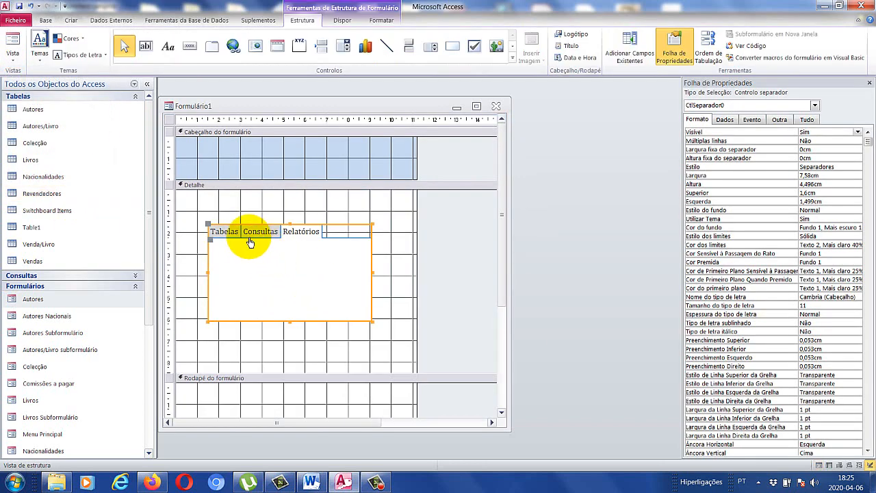
{"action": "left_click", "coordinate": [229, 235]}
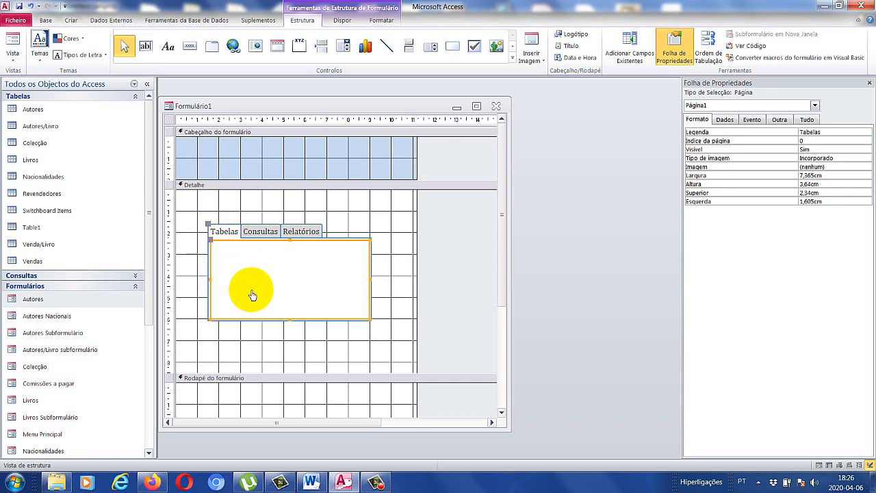
{"action": "left_click", "coordinate": [189, 48]}
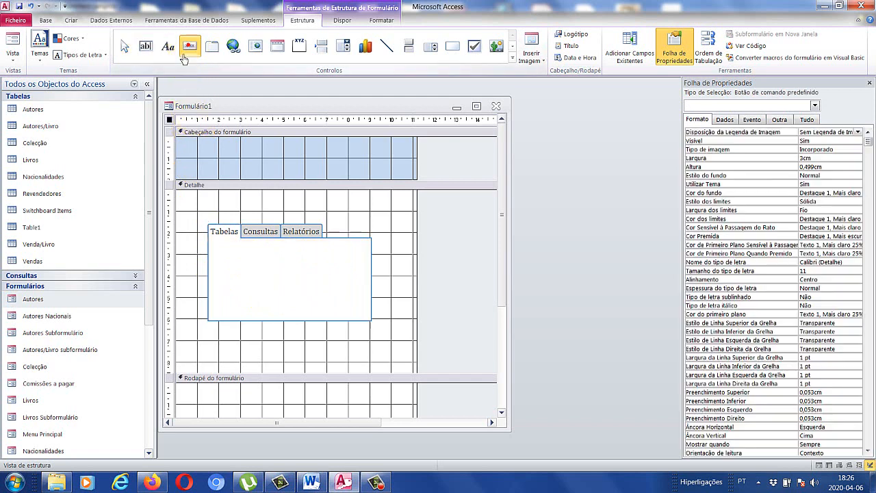
{"action": "left_click", "coordinate": [229, 257]}
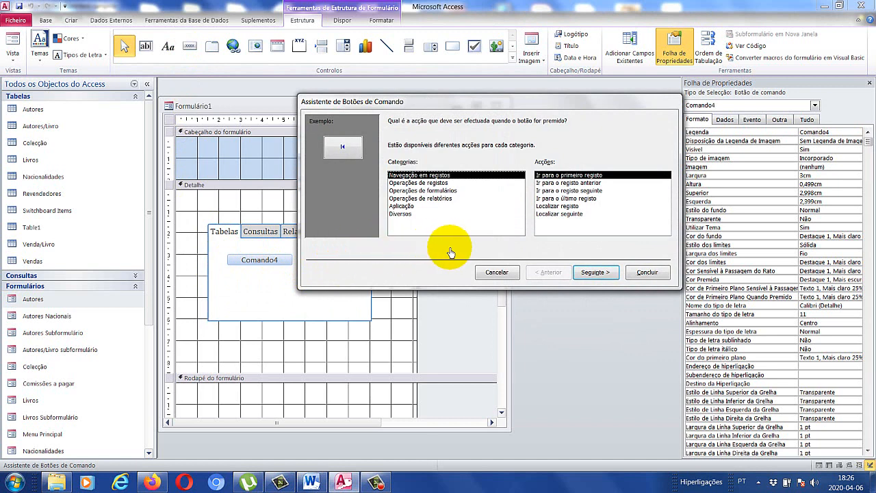
Configure the button's action as Executar consulta from the Diversos category, running the query C_Autores
{"action": "left_click", "coordinate": [407, 215]}
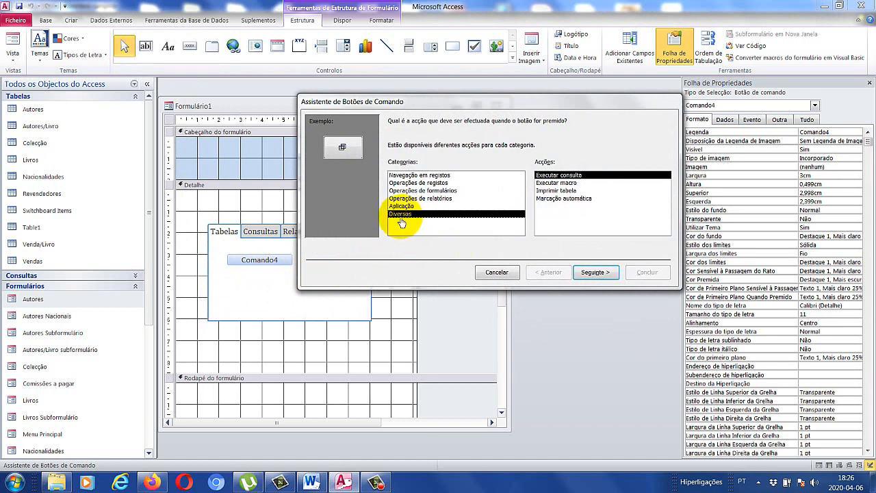
{"action": "left_click", "coordinate": [594, 272]}
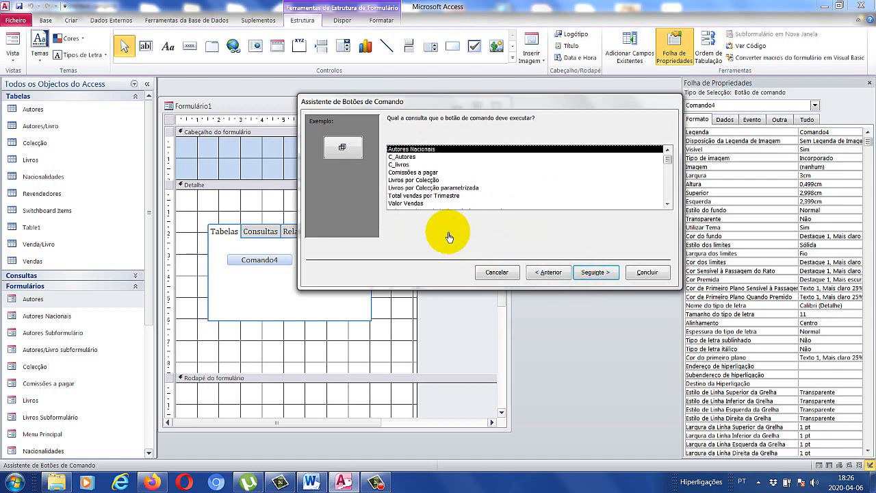
{"action": "left_click", "coordinate": [417, 157]}
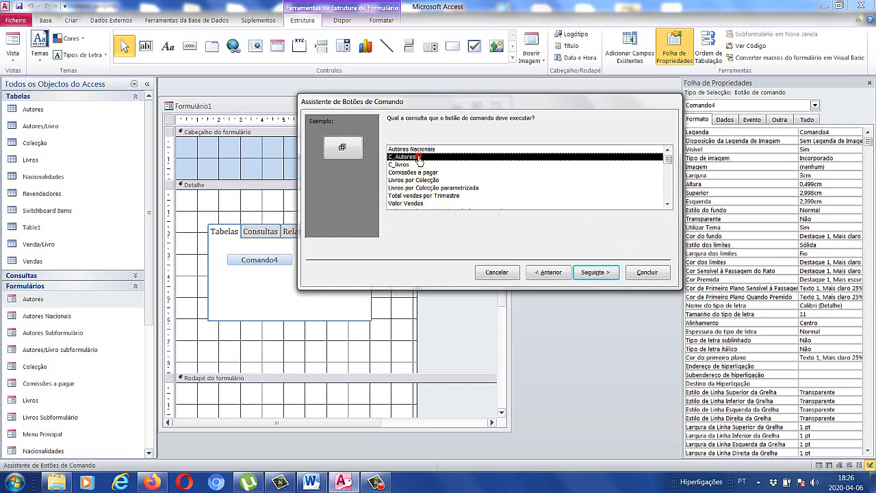
{"action": "left_click", "coordinate": [592, 272]}
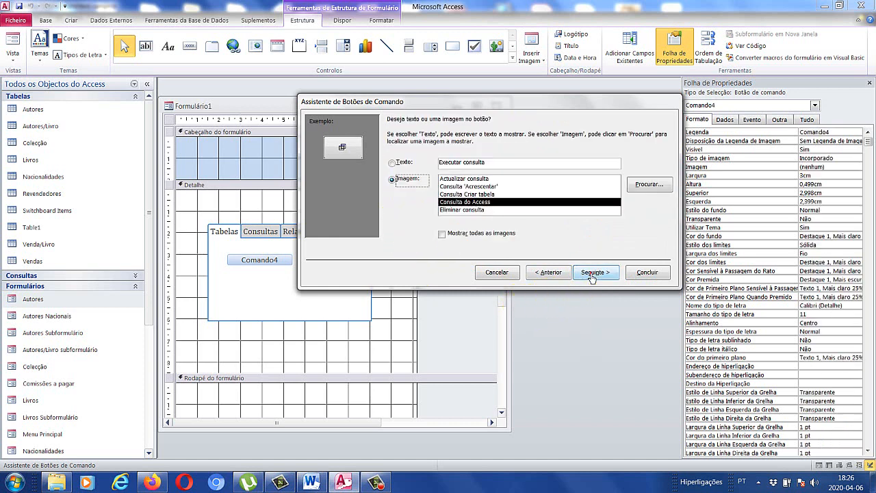
Label the button with the text "Autores", finish the wizard, and move it to about 1.9 cm from the left and 2.9 cm from the top
{"action": "left_click", "coordinate": [394, 163]}
{"action": "left_click", "coordinate": [498, 164]}
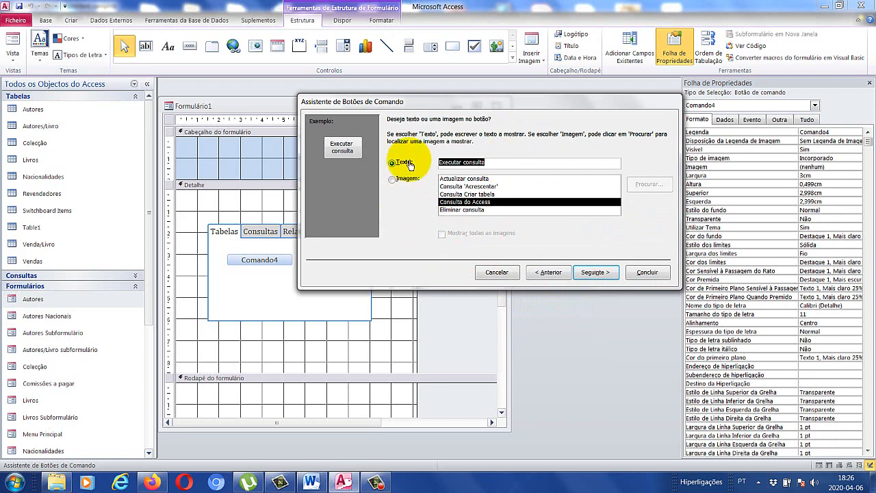
{"action": "type", "text": "Auto"}
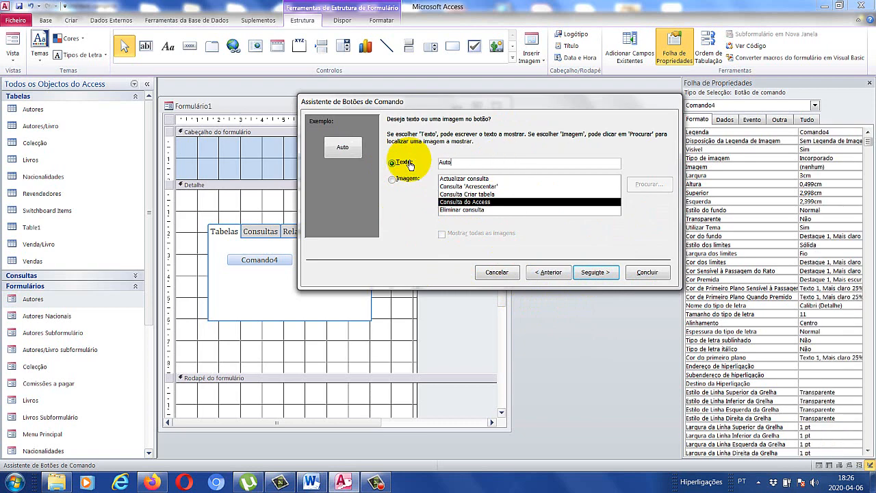
{"action": "type", "text": "res"}
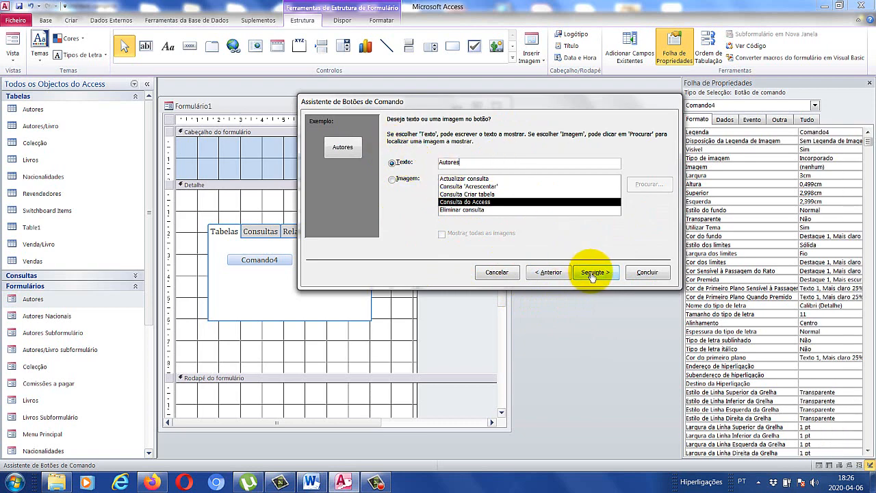
{"action": "left_click", "coordinate": [593, 273]}
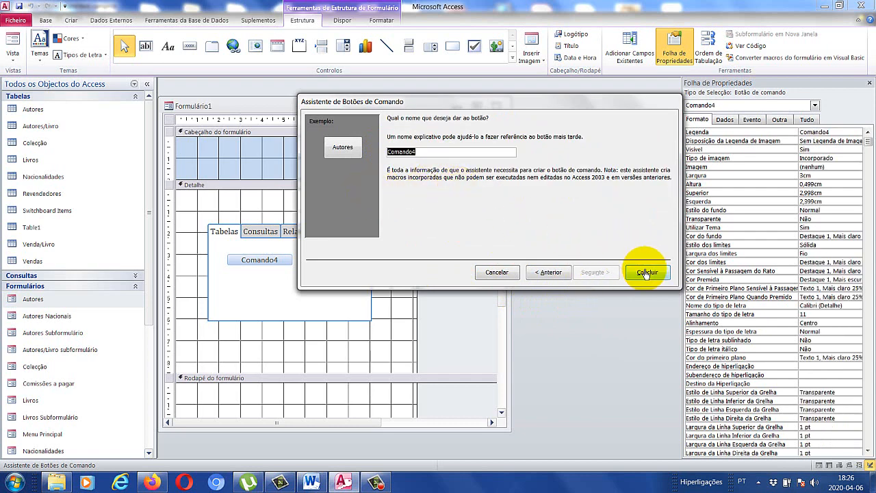
{"action": "left_click", "coordinate": [440, 155]}
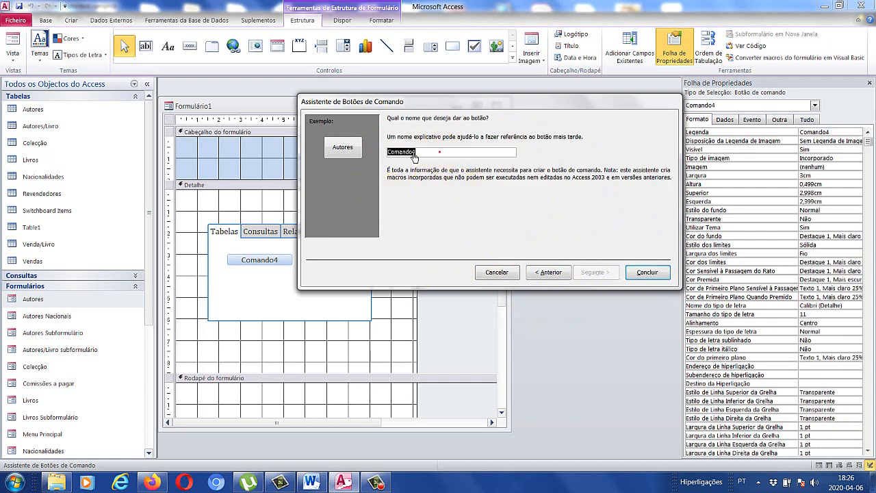
{"action": "left_click", "coordinate": [656, 271]}
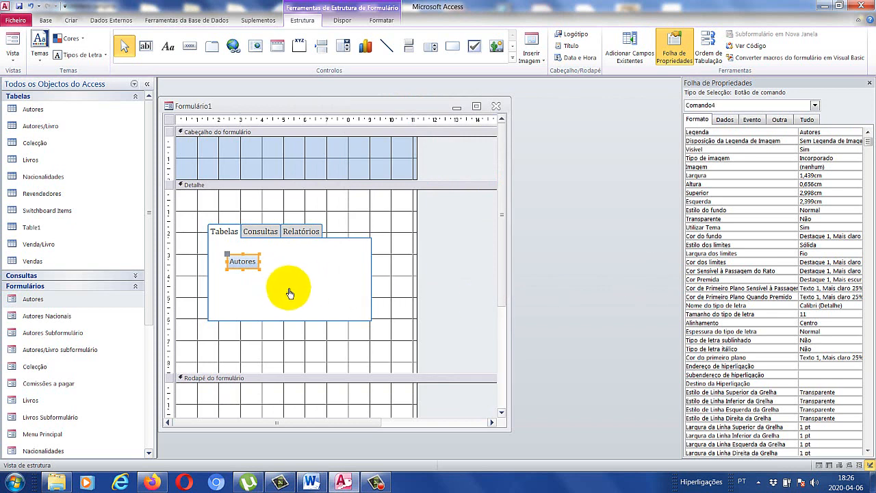
{"action": "left_click_drag", "start_coordinate": [231, 260], "coordinate": [219, 257]}
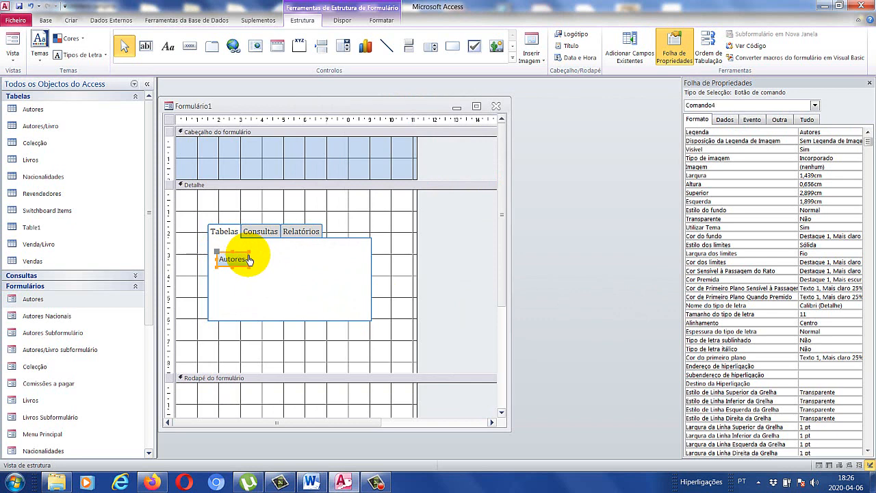
{"action": "left_click", "coordinate": [278, 267]}
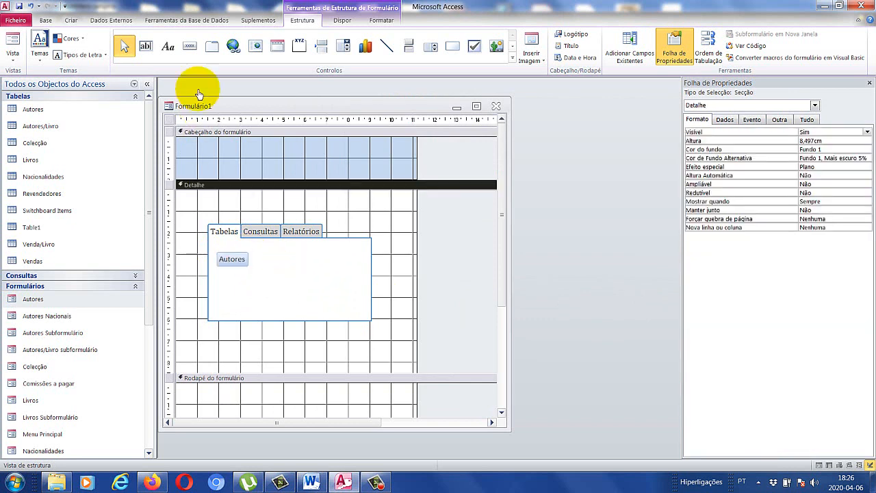
Place a second command button beside Autores on the Tabelas page, about 3.9 cm from the left, with Executar consulta running the query C_livros
{"action": "left_click", "coordinate": [191, 54]}
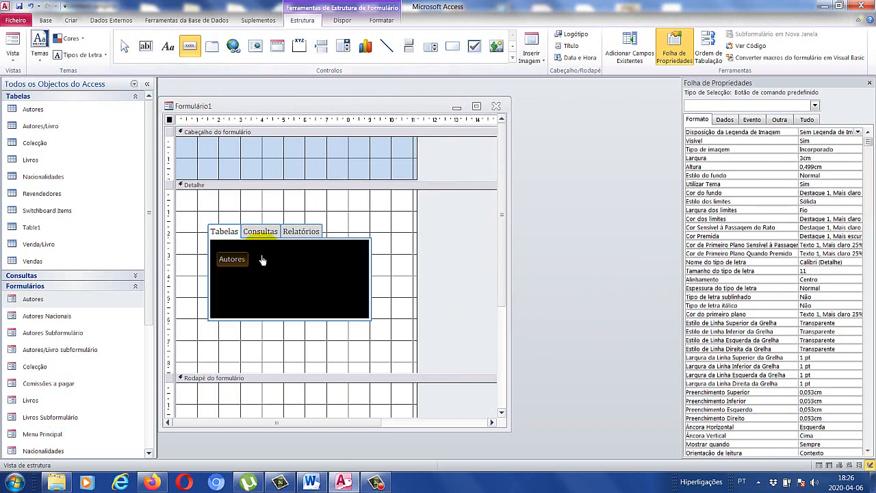
{"action": "key", "text": "Escape"}
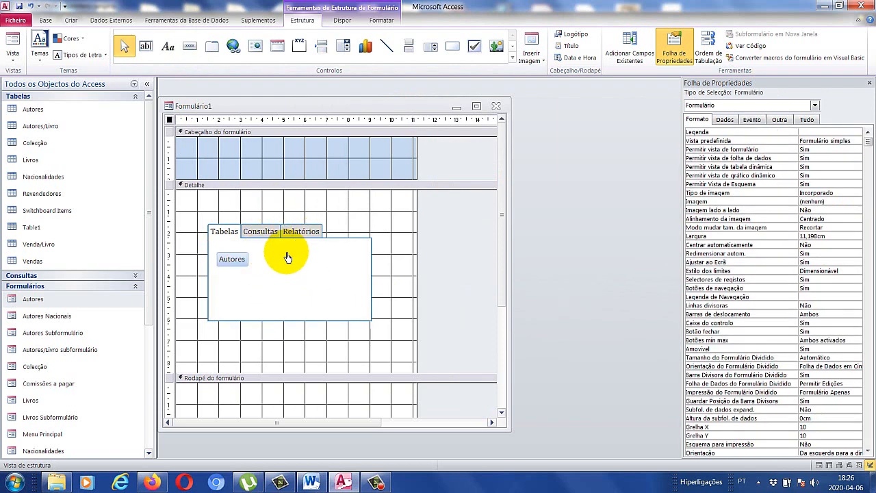
{"action": "left_click", "coordinate": [190, 46]}
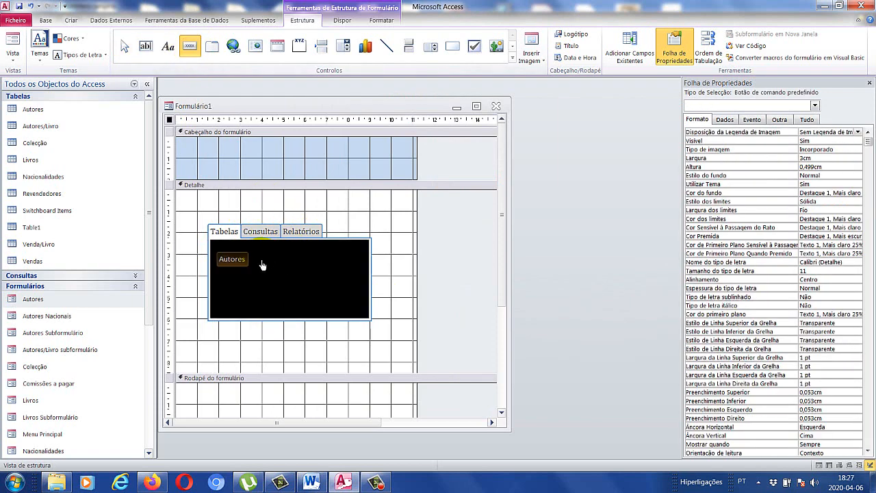
{"action": "left_click", "coordinate": [262, 265]}
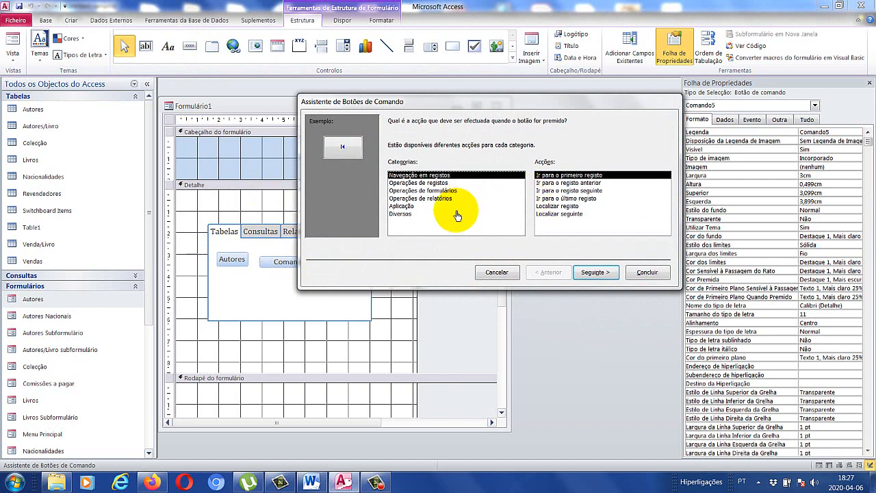
{"action": "left_click", "coordinate": [401, 213]}
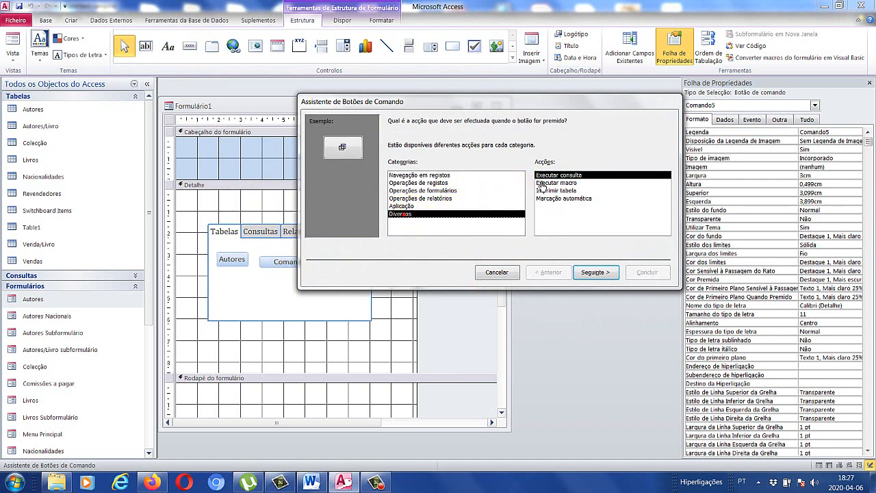
{"action": "left_click", "coordinate": [593, 271]}
{"action": "left_click", "coordinate": [398, 165]}
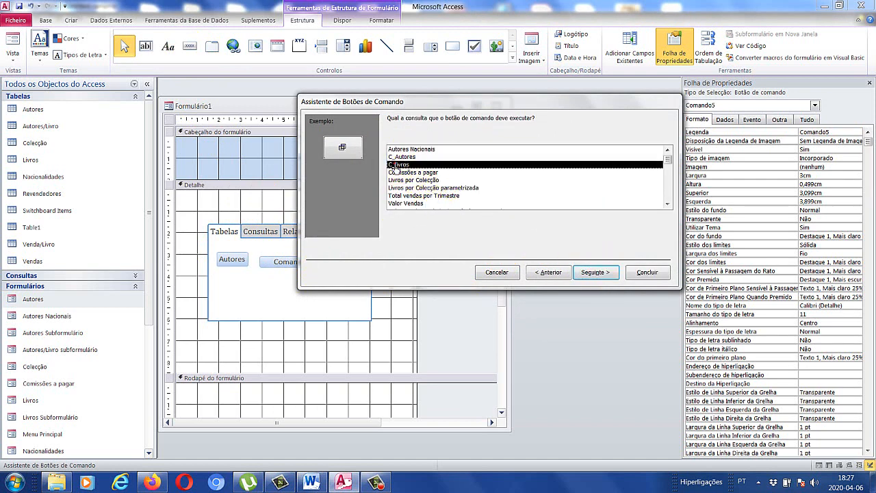
{"action": "left_click", "coordinate": [594, 272]}
Label the second button with the text "Livros", finish the wizard, and move it close beside the Autores button
{"action": "left_click", "coordinate": [394, 165]}
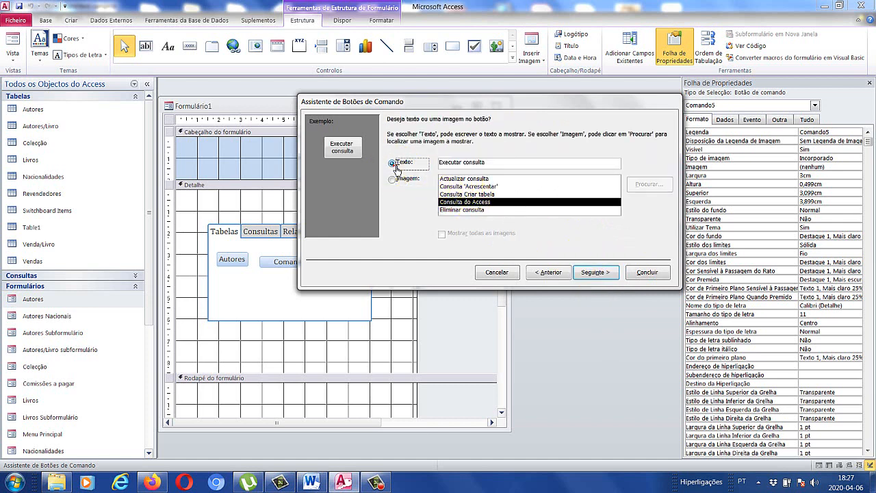
{"action": "left_click_drag", "start_coordinate": [500, 167], "coordinate": [385, 156]}
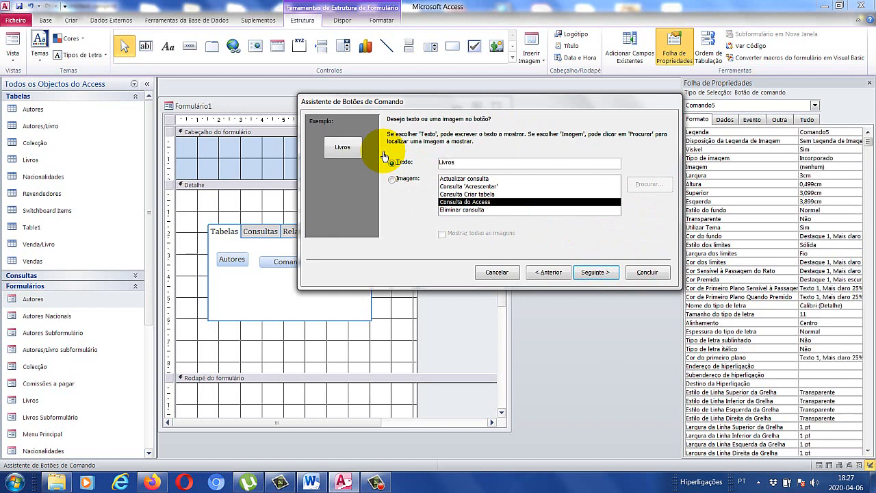
{"action": "left_click", "coordinate": [594, 272]}
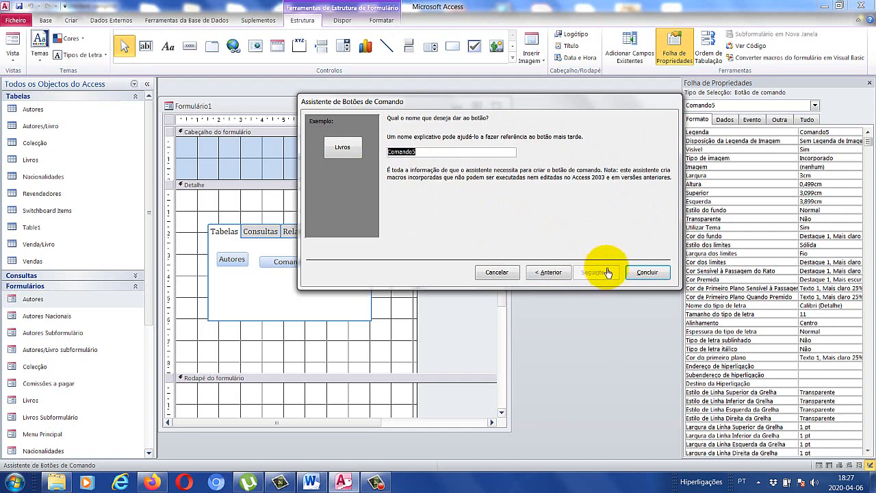
{"action": "left_click", "coordinate": [655, 273]}
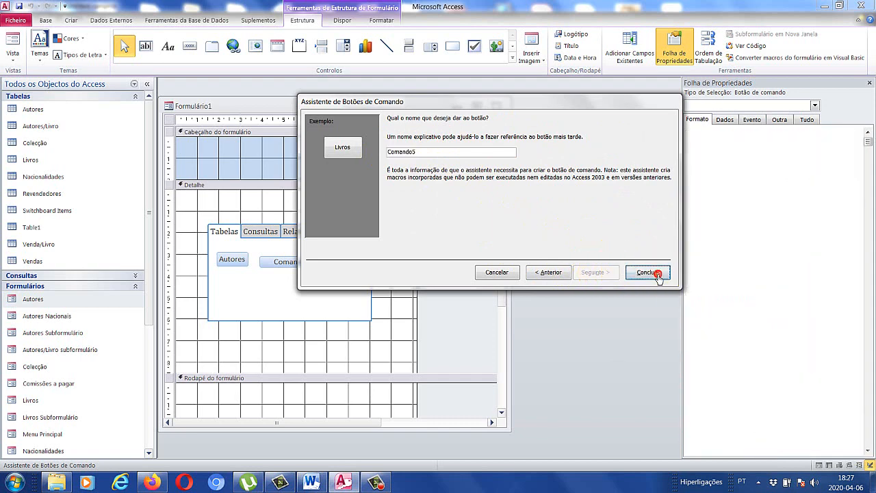
{"action": "left_click_drag", "start_coordinate": [261, 256], "coordinate": [251, 257]}
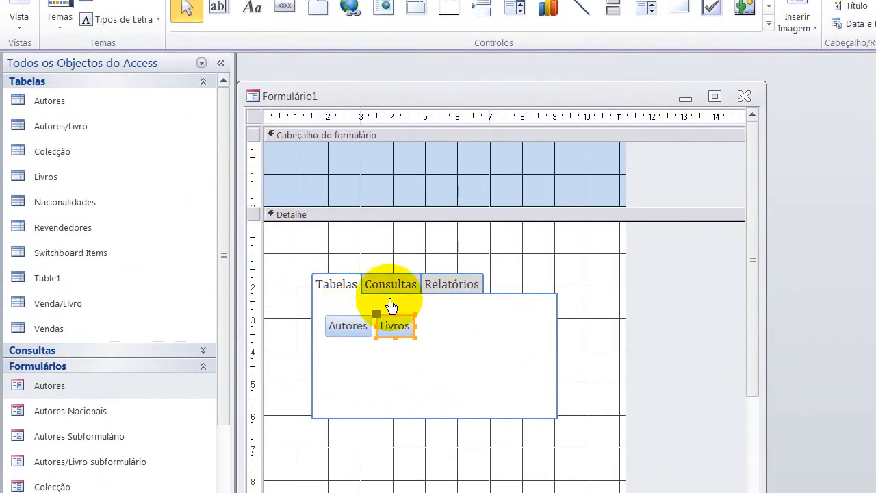
Test the tab pages and the Livros button in Form View, close the opened query, and return to Design View
{"action": "left_click", "coordinate": [18, 12]}
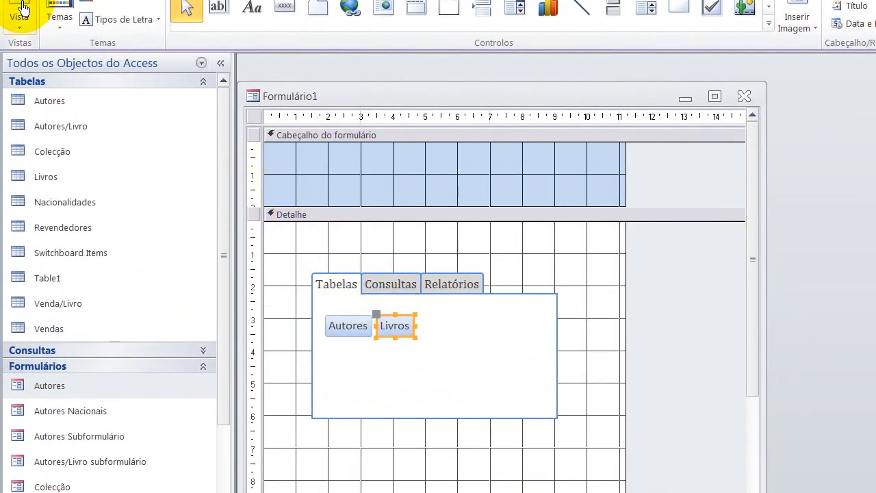
{"action": "left_click", "coordinate": [401, 236]}
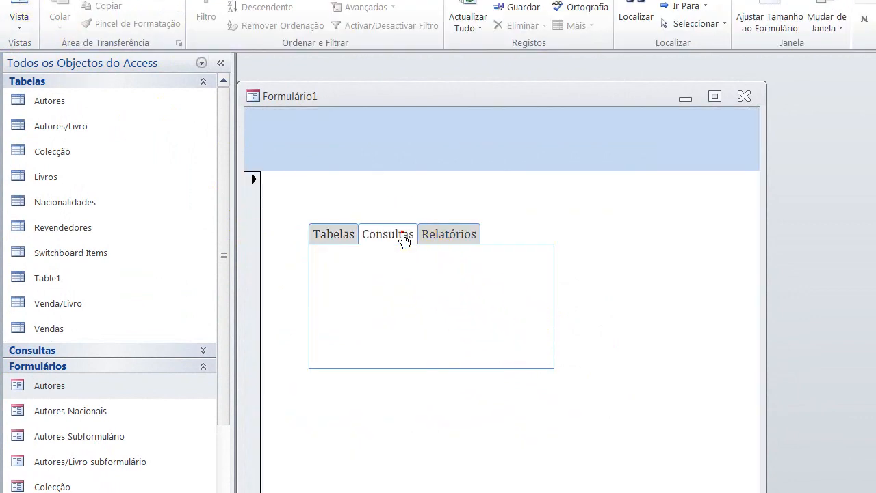
{"action": "left_click", "coordinate": [457, 239]}
{"action": "left_click", "coordinate": [335, 238]}
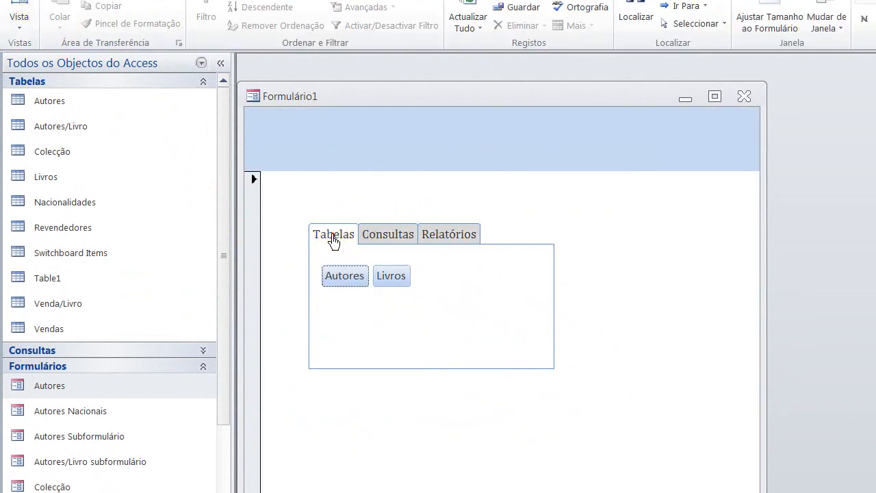
{"action": "left_click", "coordinate": [396, 281]}
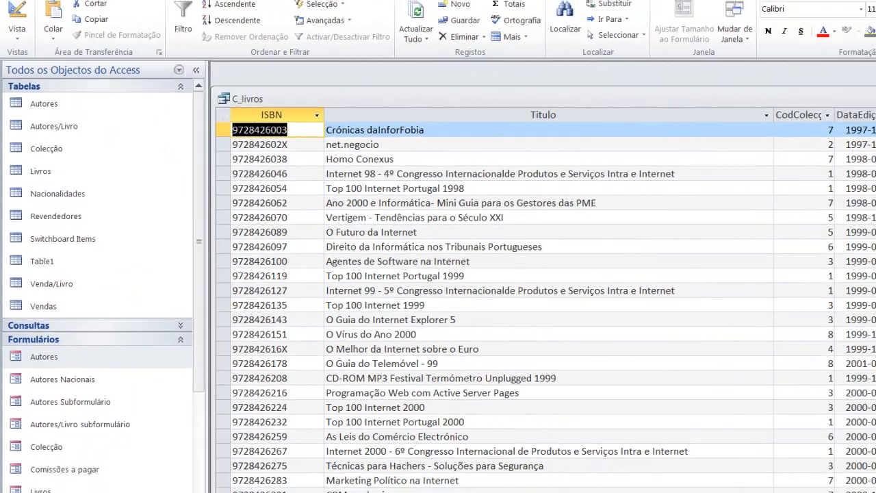
{"action": "key", "text": "ctrl+w"}
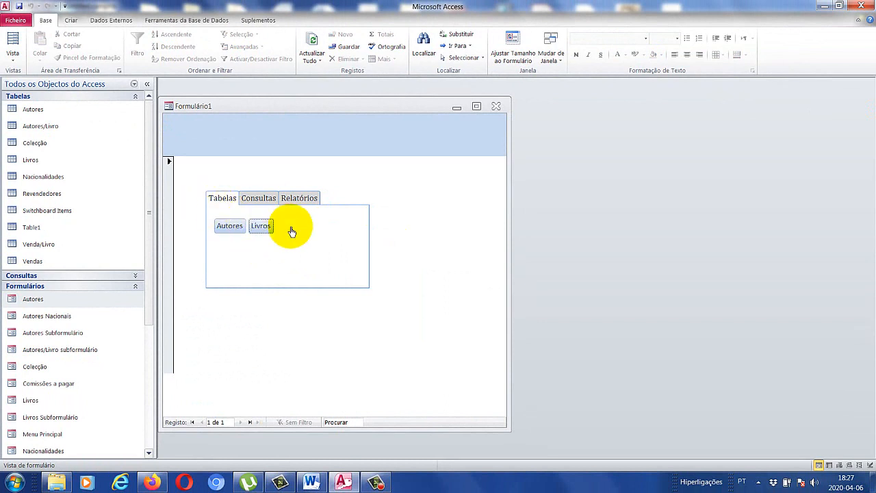
{"action": "left_click", "coordinate": [260, 198]}
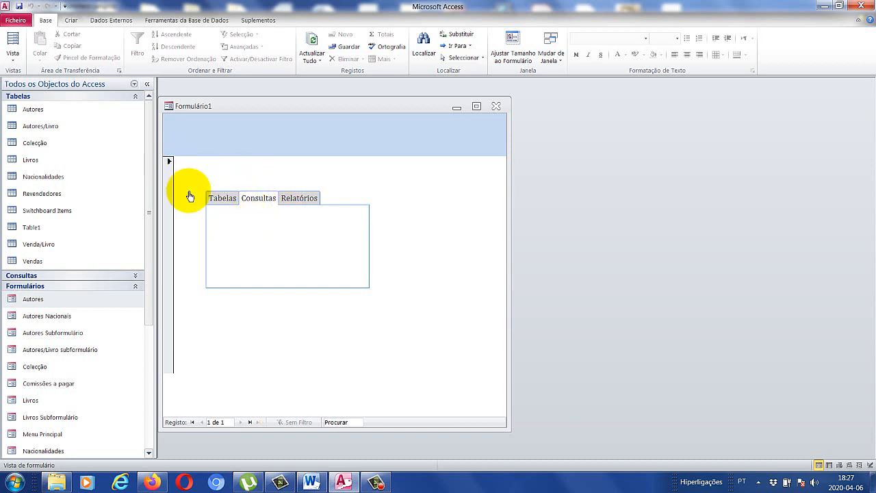
{"action": "left_click", "coordinate": [20, 71]}
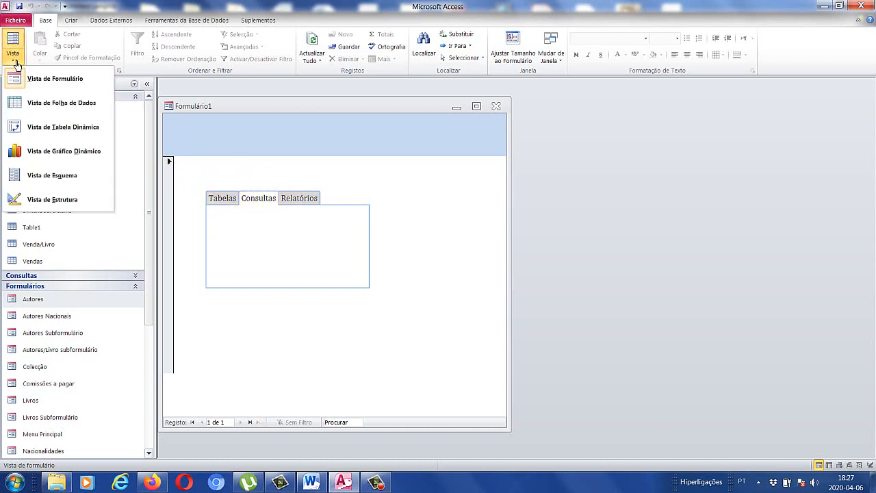
{"action": "left_click", "coordinate": [44, 200]}
Place a command button on the Consultas page, about 2.8 cm from the left, with Executar consulta running the query Total vendas por Trimestre
{"action": "left_click", "coordinate": [260, 231]}
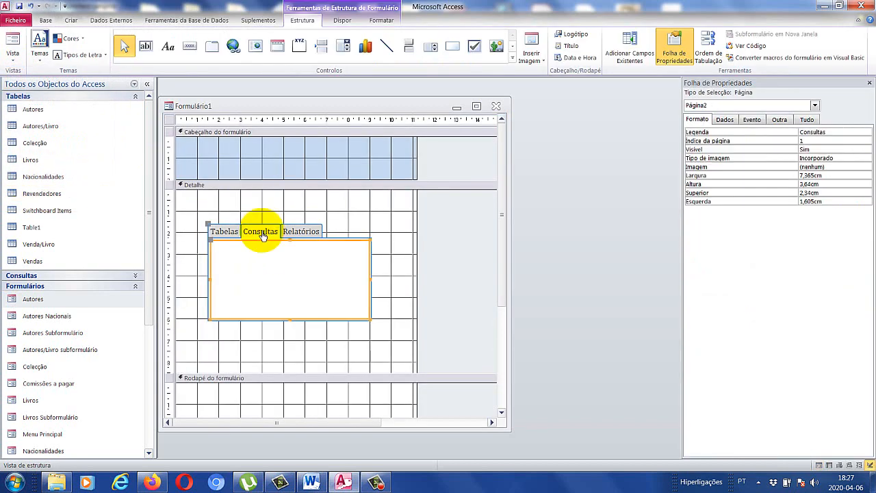
{"action": "left_click", "coordinate": [190, 46]}
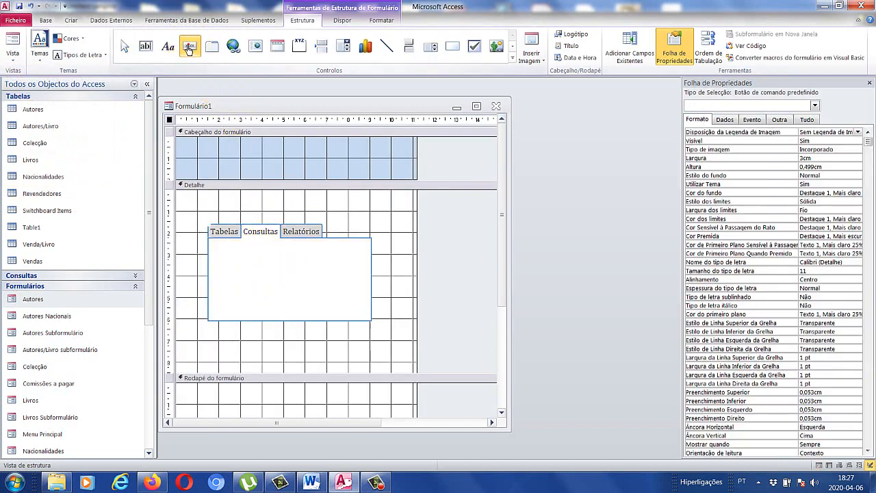
{"action": "left_click", "coordinate": [236, 260]}
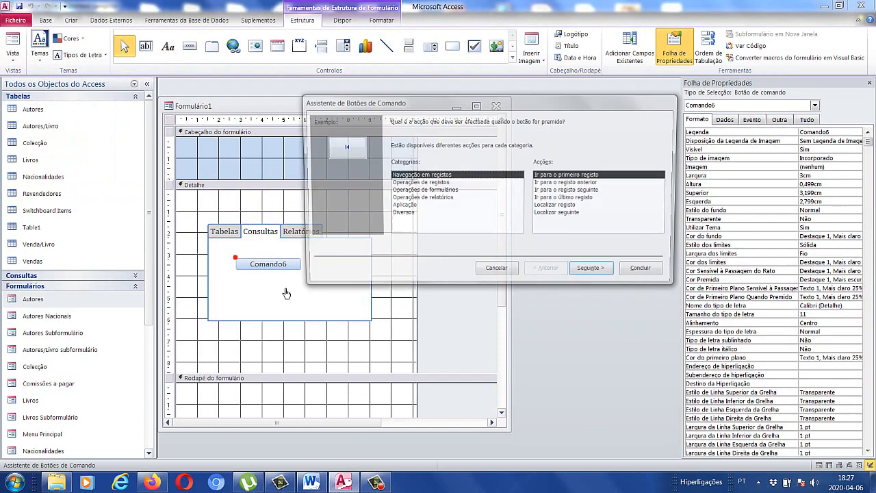
{"action": "left_click", "coordinate": [410, 215]}
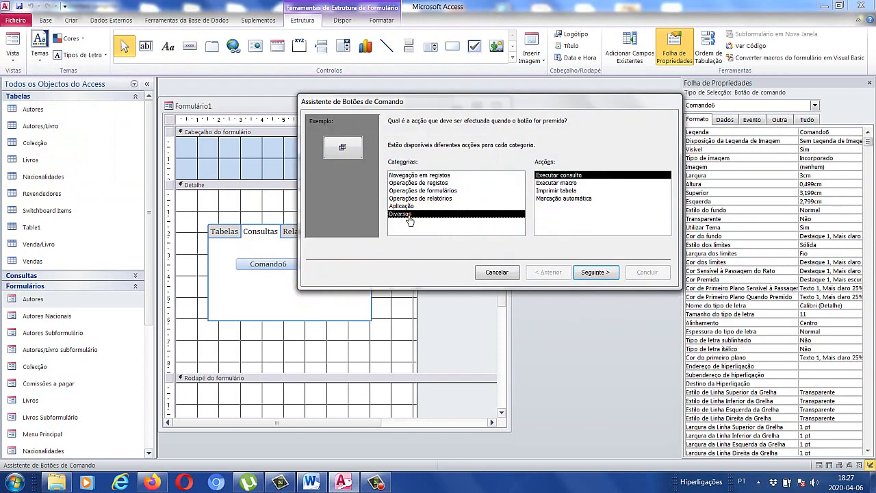
{"action": "left_click", "coordinate": [595, 272]}
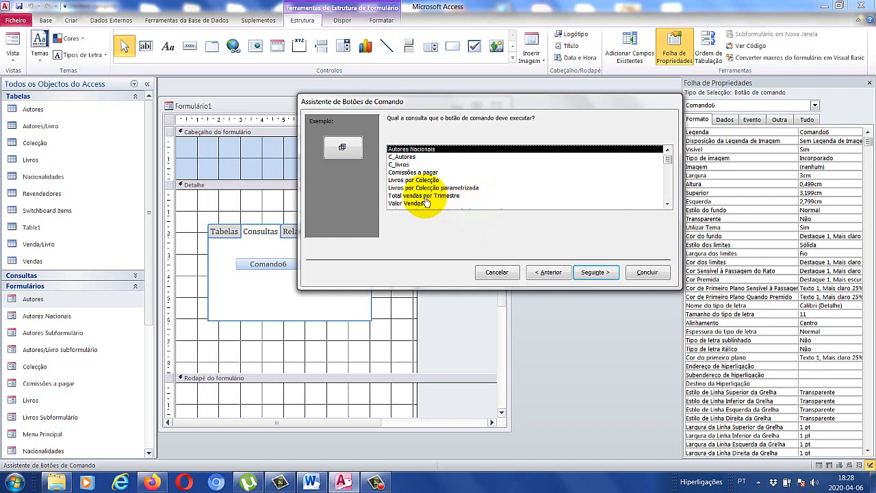
{"action": "left_click", "coordinate": [457, 197]}
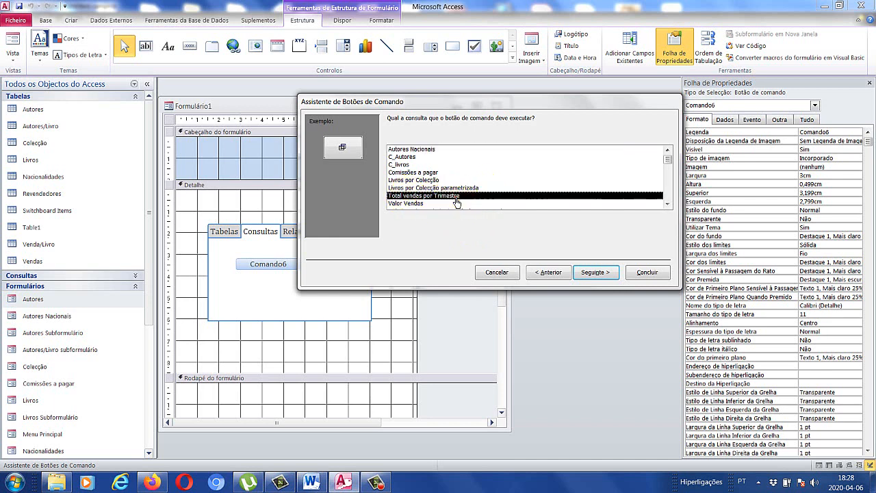
{"action": "left_click", "coordinate": [594, 272]}
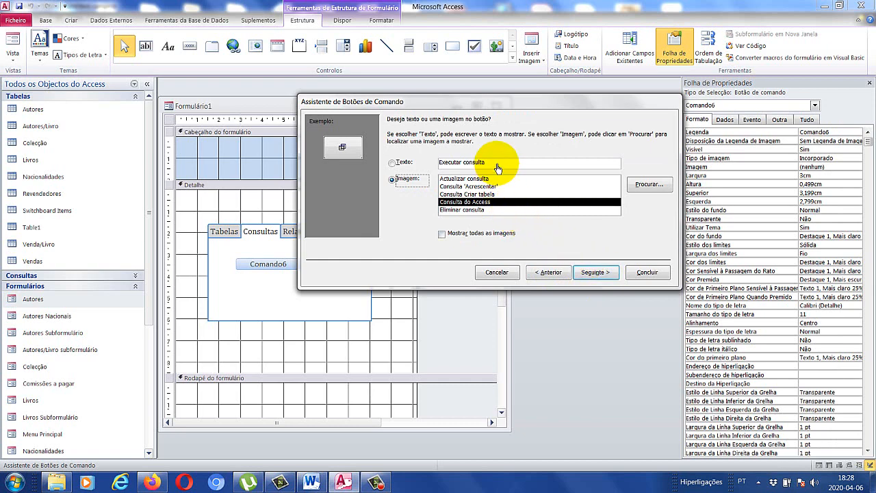
Label the Consultas page button with the text "Vendas por trimestre" and finish the wizard
{"action": "left_click", "coordinate": [395, 162]}
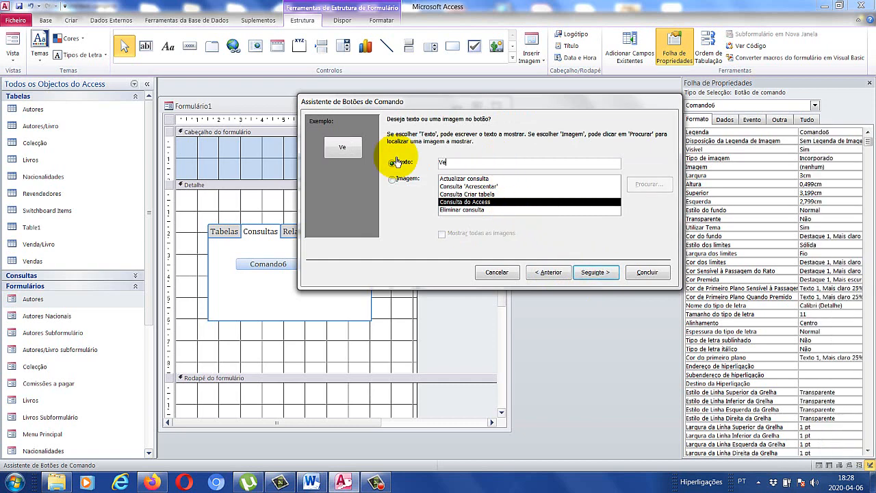
{"action": "type", "text": "Vendas por trimestre"}
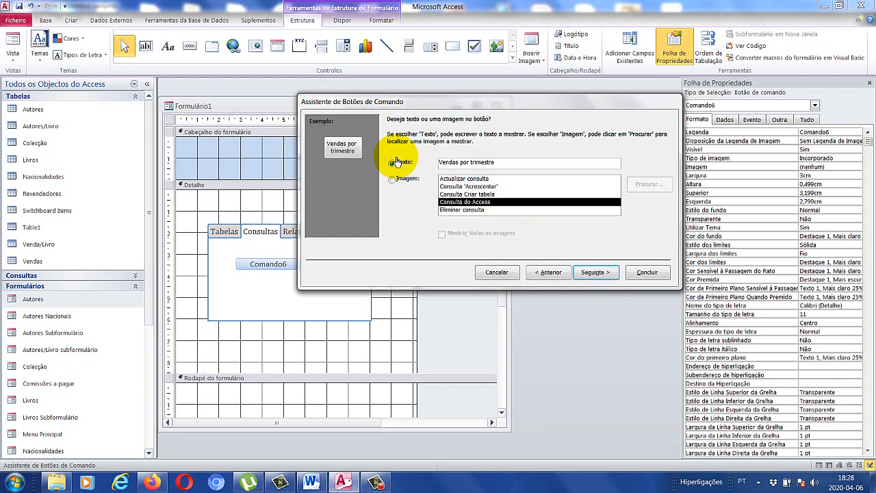
{"action": "left_click", "coordinate": [595, 273]}
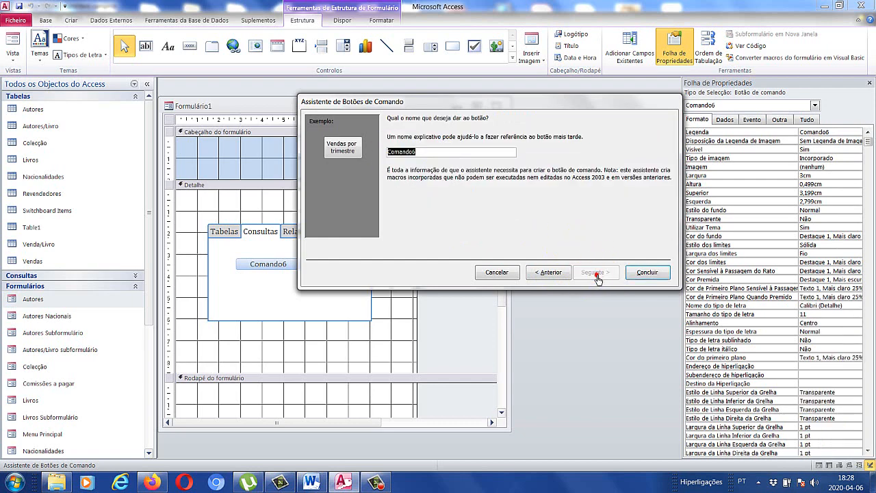
{"action": "left_click", "coordinate": [642, 273]}
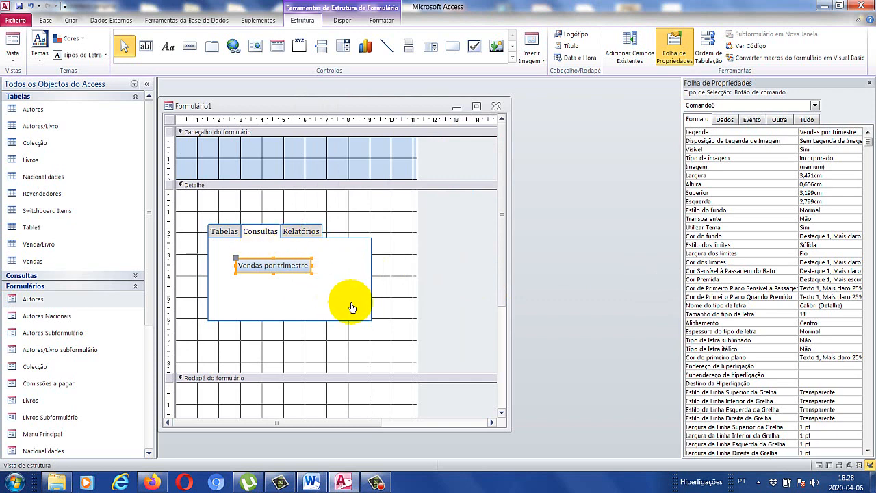
{"action": "left_click", "coordinate": [350, 301]}
Test the tab pages and the Vendas por trimestre button in Form View, close the opened query, and return to Design View
{"action": "left_click", "coordinate": [12, 42]}
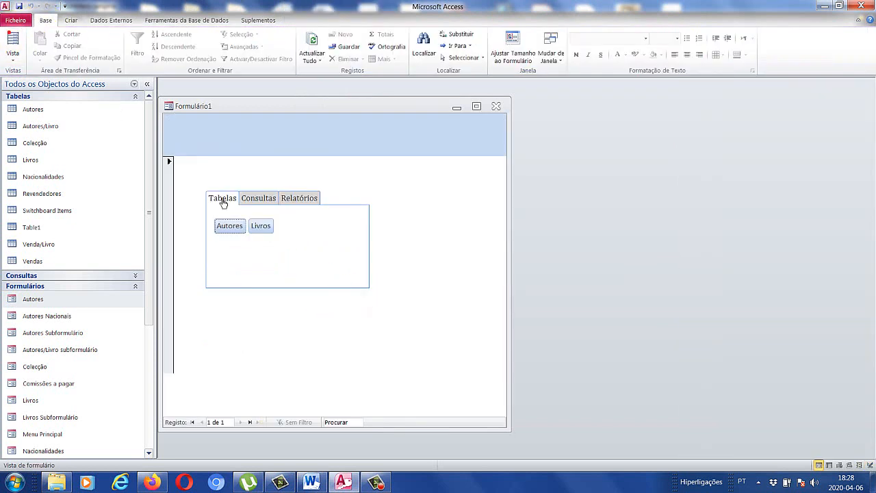
{"action": "left_click", "coordinate": [221, 200]}
{"action": "left_click", "coordinate": [236, 232]}
{"action": "left_click", "coordinate": [229, 200]}
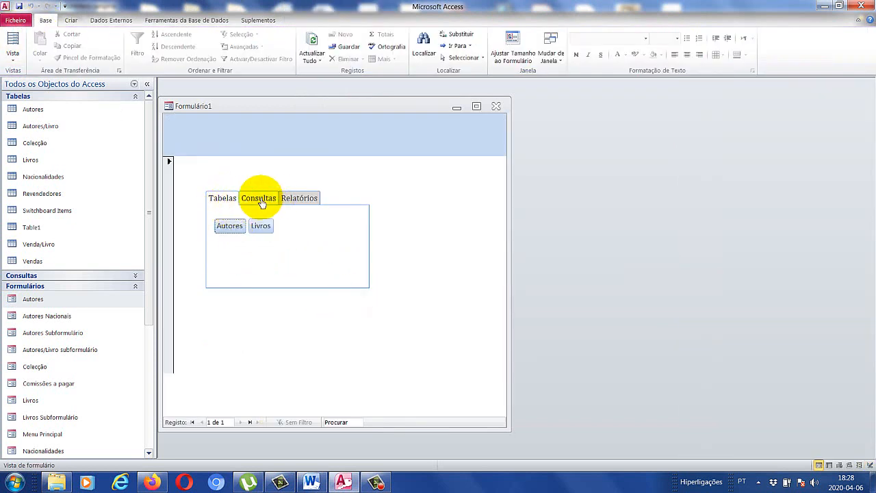
{"action": "left_click", "coordinate": [255, 200]}
{"action": "left_click", "coordinate": [273, 234]}
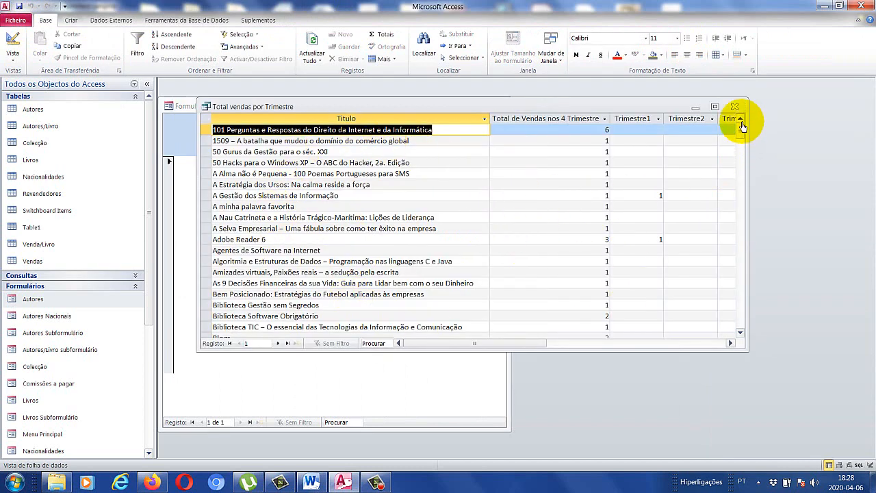
{"action": "left_click", "coordinate": [735, 107]}
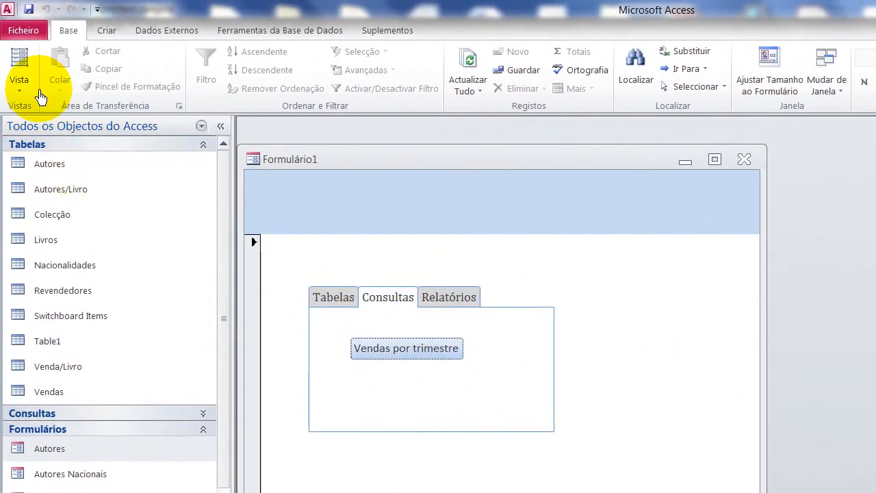
{"action": "left_click", "coordinate": [20, 84]}
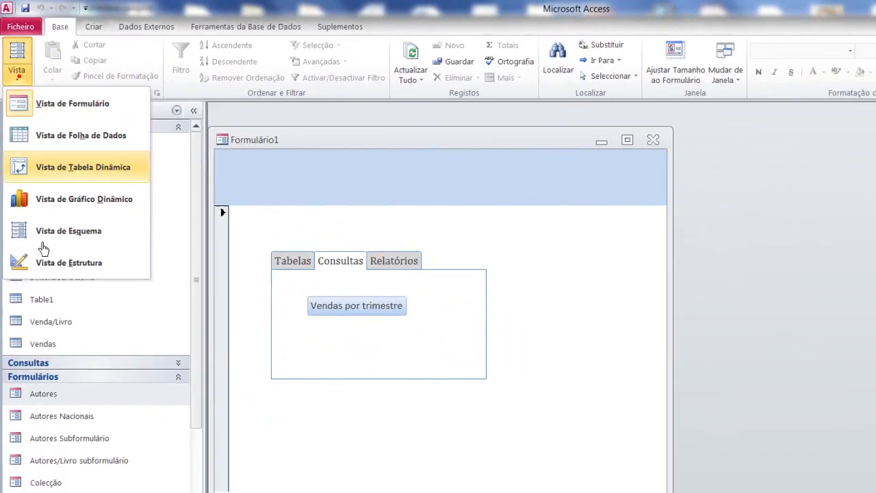
{"action": "left_click", "coordinate": [65, 321]}
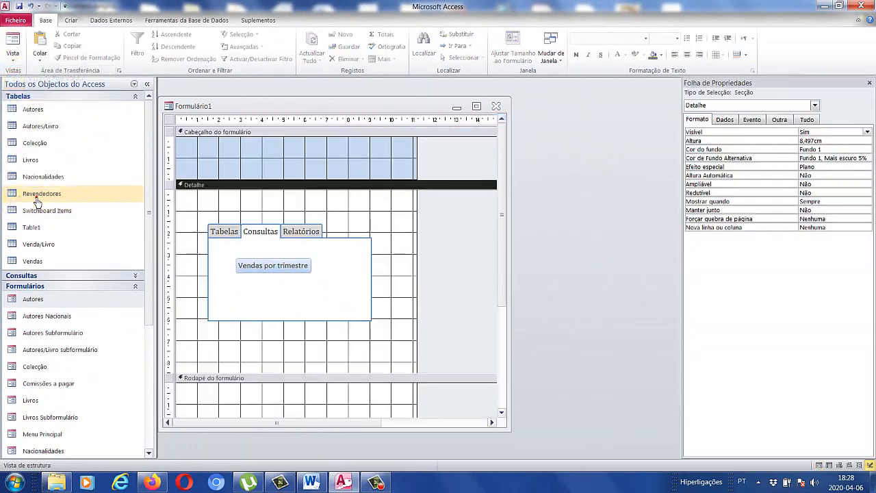
Place a command button on the Relatórios page, about 3.8 cm from the left, with Abrir Relatório opening the report Livros
{"action": "left_click", "coordinate": [314, 294]}
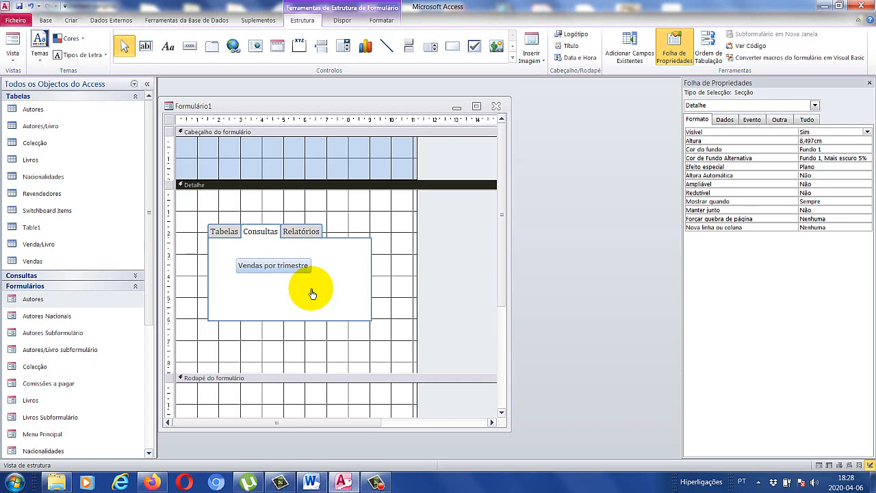
{"action": "left_click", "coordinate": [294, 236]}
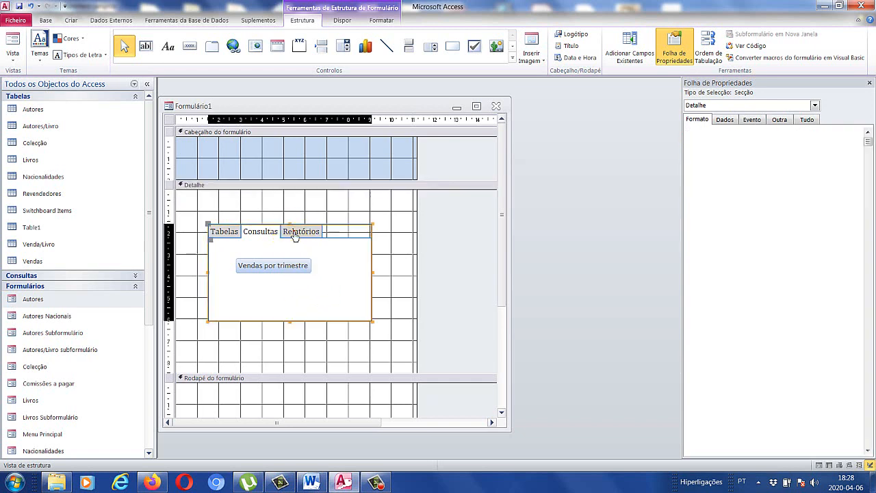
{"action": "left_click", "coordinate": [28, 66]}
{"action": "left_click", "coordinate": [42, 197]}
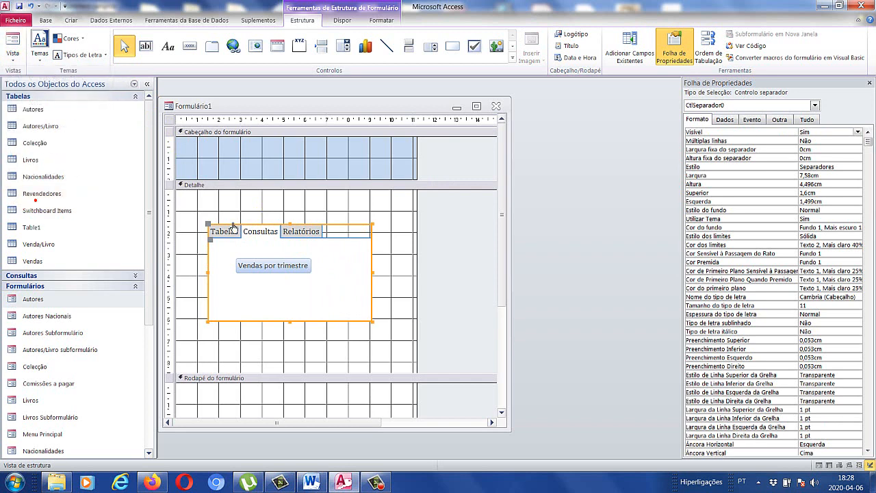
{"action": "left_click", "coordinate": [299, 232]}
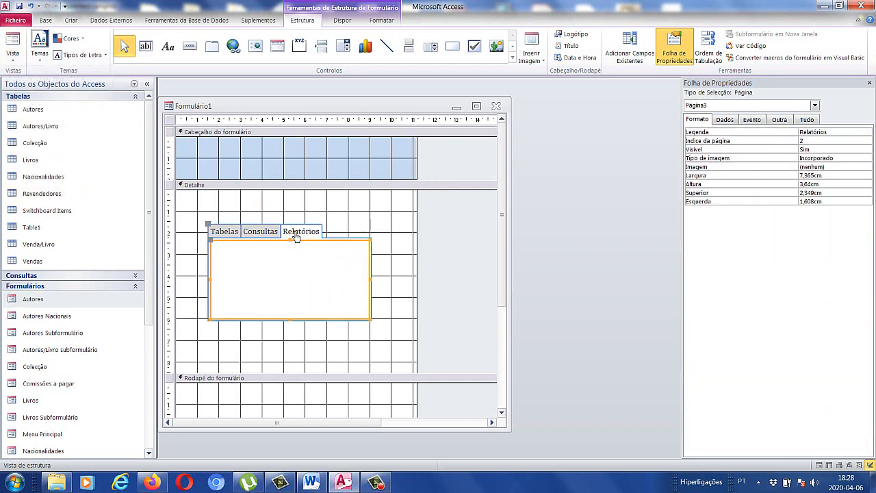
{"action": "left_click", "coordinate": [189, 46]}
{"action": "left_click", "coordinate": [257, 264]}
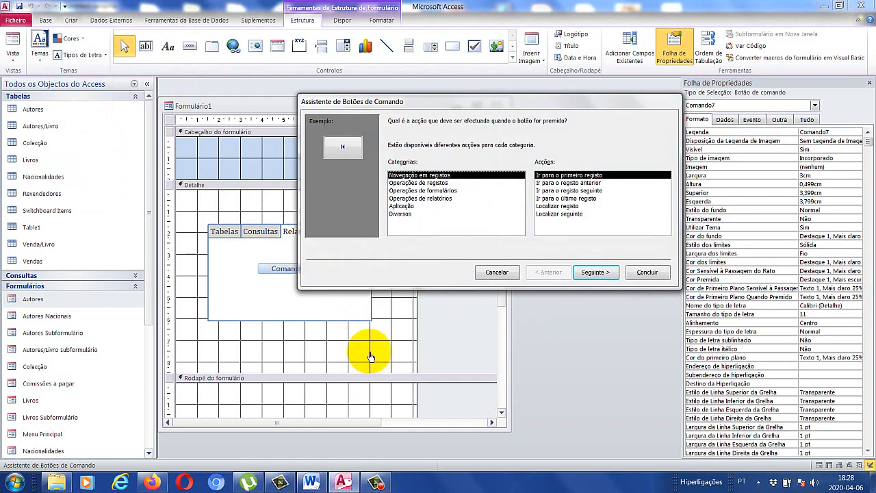
{"action": "left_click", "coordinate": [441, 198]}
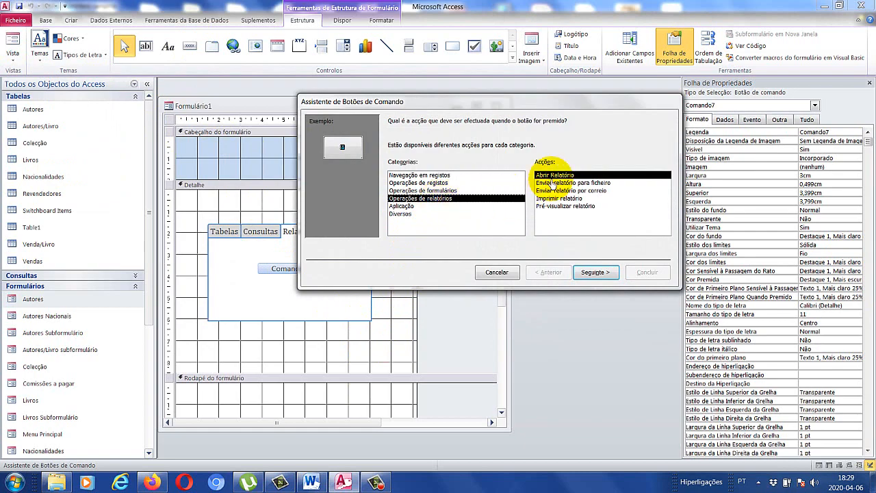
{"action": "left_click", "coordinate": [606, 273]}
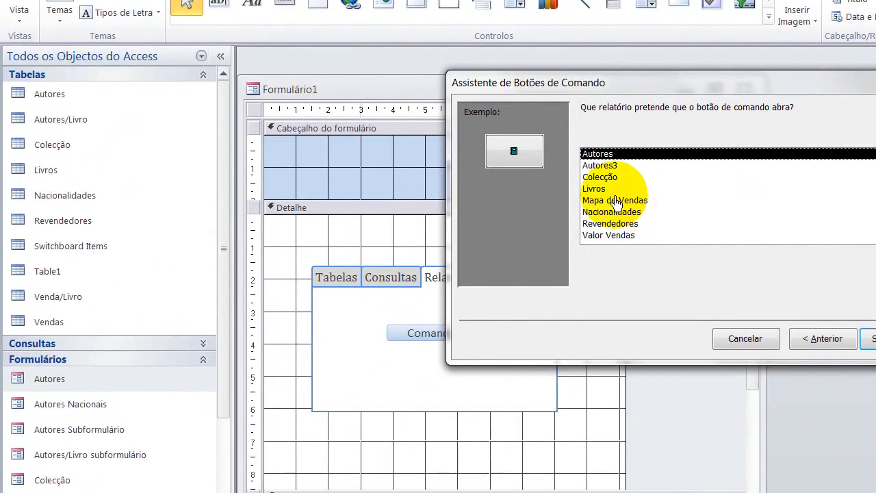
{"action": "left_click", "coordinate": [564, 185]}
{"action": "left_click", "coordinate": [872, 338]}
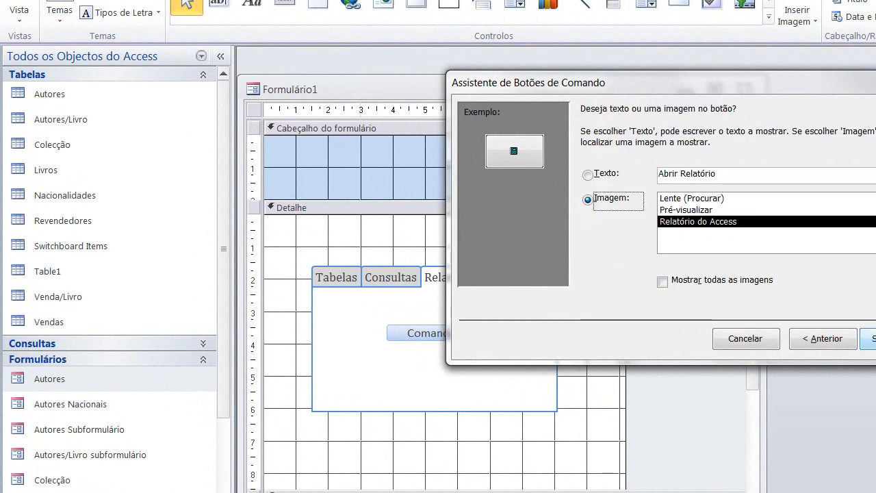
Label the Relatórios page button with the text "Abrir Relatório Livros" and finish the wizard
{"action": "left_click", "coordinate": [588, 177]}
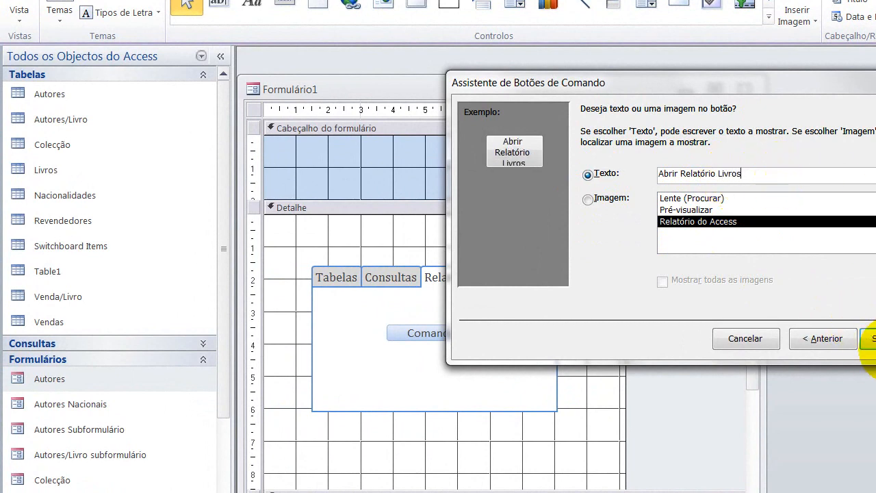
{"action": "left_click", "coordinate": [869, 338]}
{"action": "left_click", "coordinate": [875, 338]}
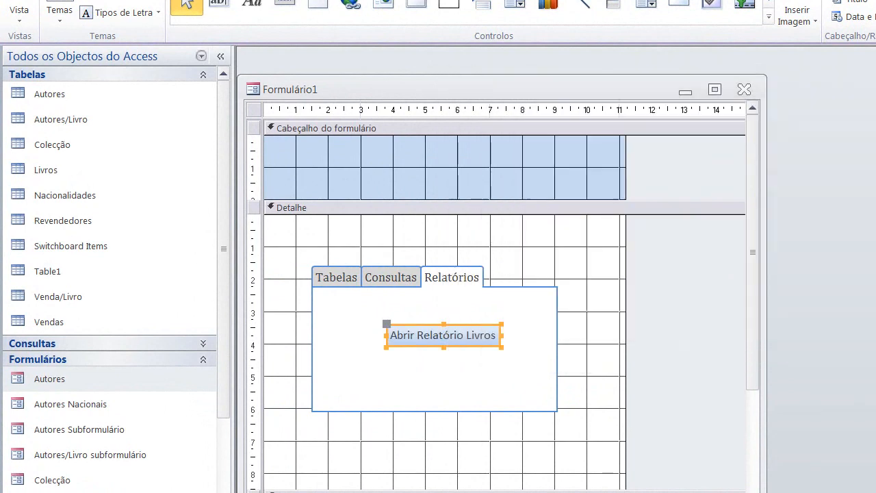
Test the Abrir Relatório Livros button in Form View, close the opened report, and return to Design View
{"action": "left_click", "coordinate": [20, 7]}
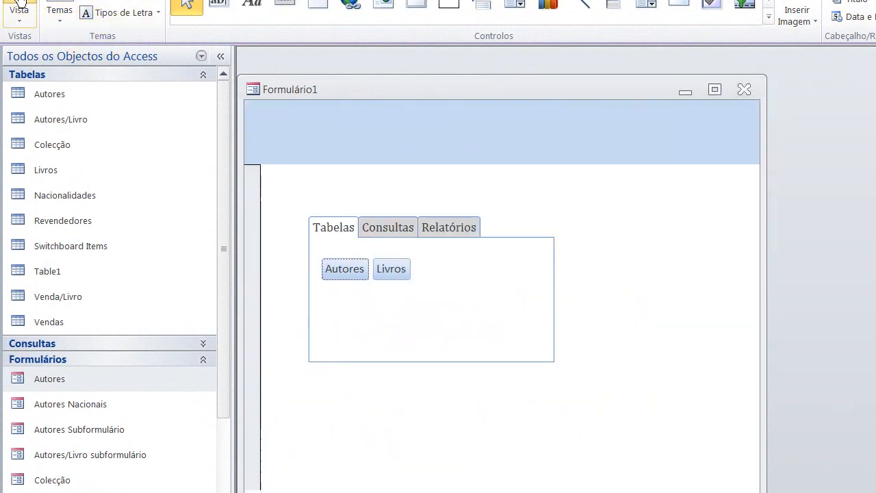
{"action": "left_click", "coordinate": [365, 229]}
{"action": "left_click", "coordinate": [454, 231]}
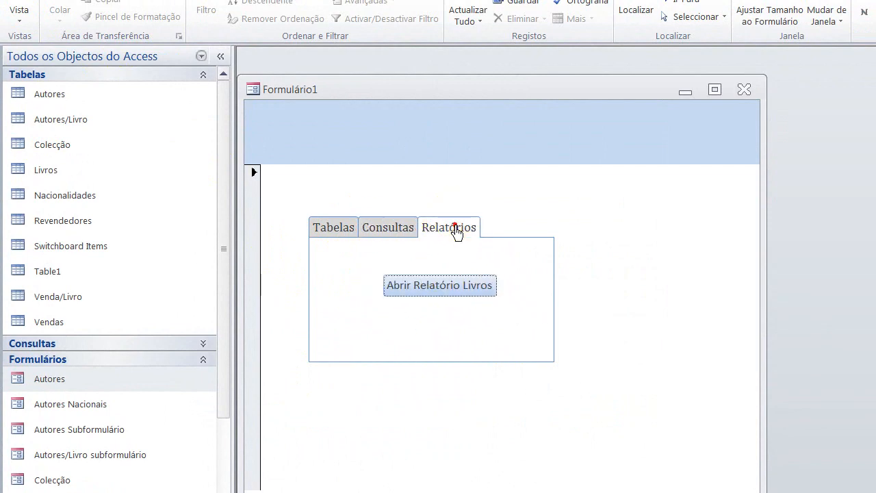
{"action": "left_click", "coordinate": [456, 291]}
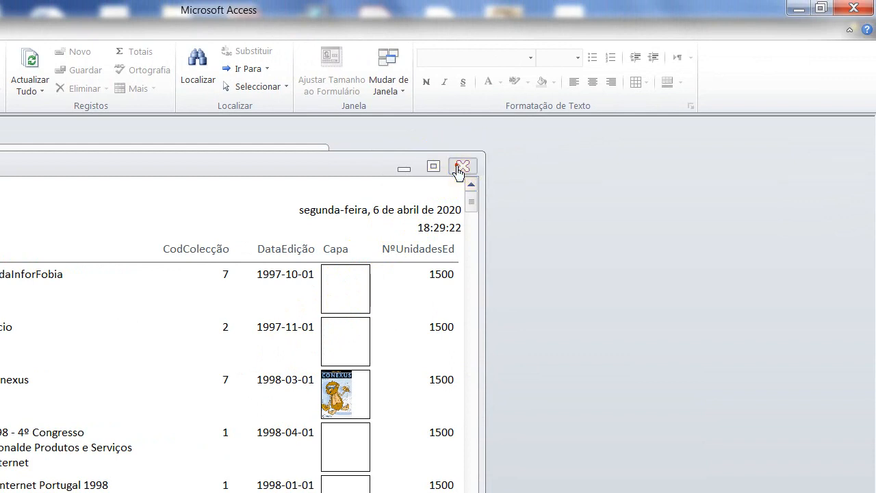
{"action": "left_click", "coordinate": [457, 166]}
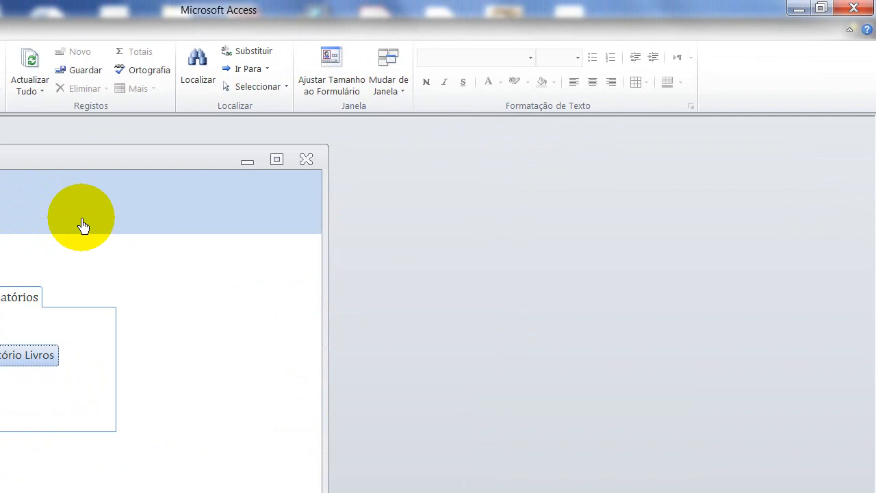
{"action": "left_click", "coordinate": [12, 46]}
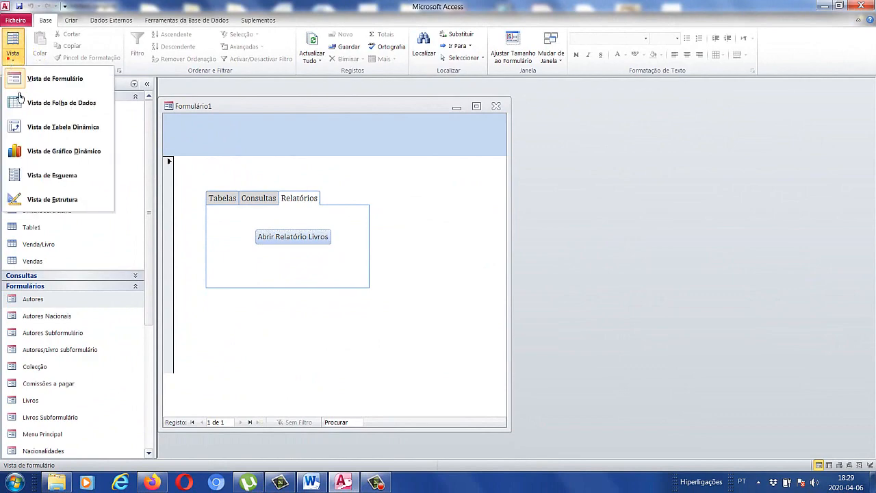
{"action": "left_click", "coordinate": [48, 199]}
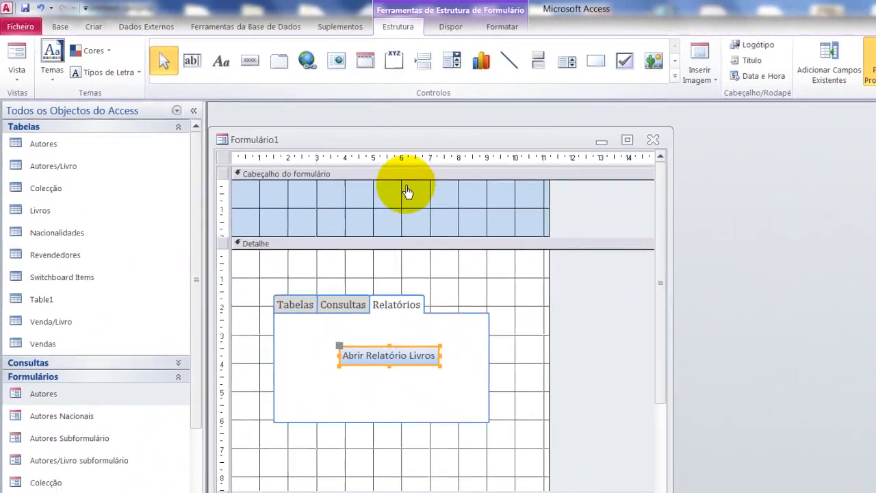
Insert the picture logo-iscap.jpg from the Imagens library as an image control in the form header, about 4.2 cm from the left
{"action": "left_click", "coordinate": [373, 200]}
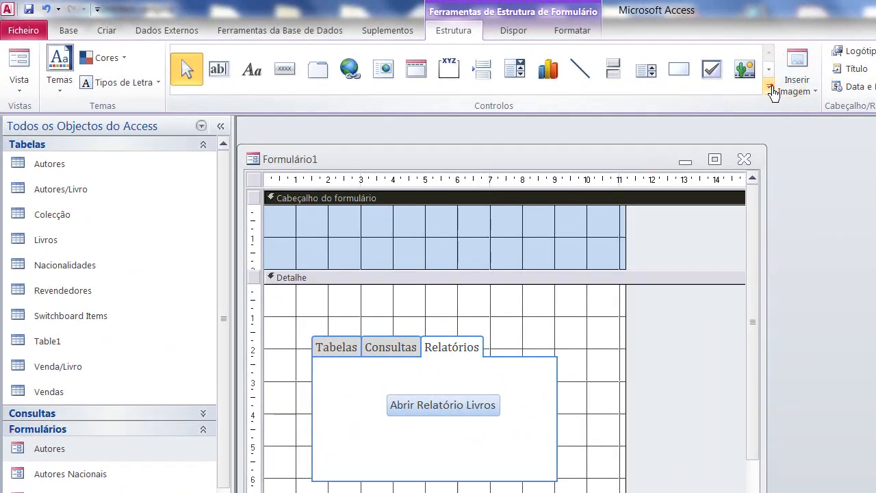
{"action": "left_click", "coordinate": [770, 89]}
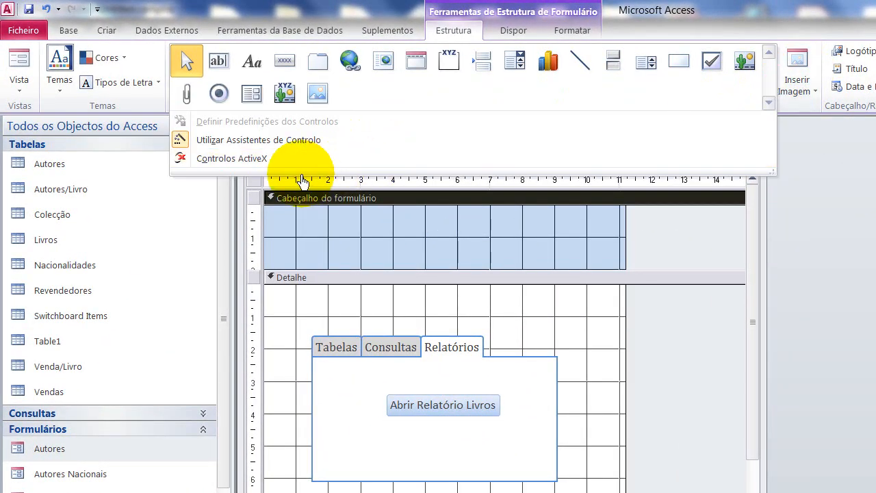
{"action": "left_click", "coordinate": [317, 93]}
{"action": "left_click", "coordinate": [399, 218]}
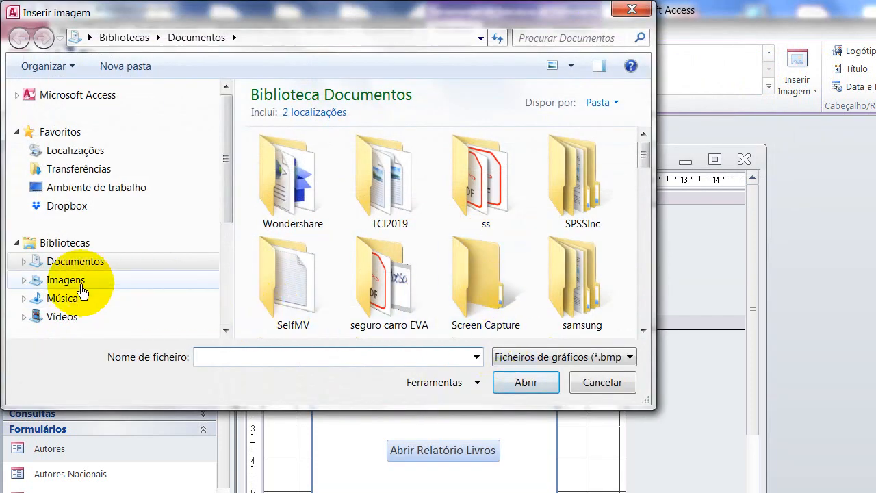
{"action": "left_click", "coordinate": [75, 281]}
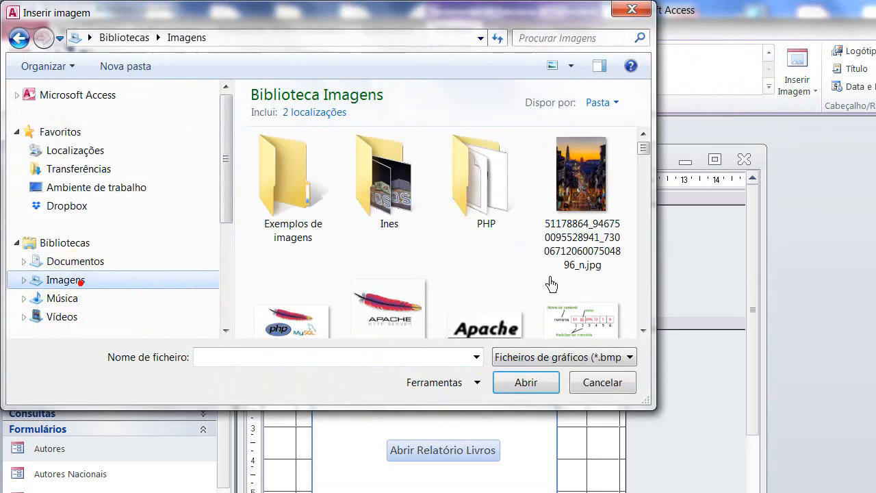
{"action": "left_click", "coordinate": [645, 313]}
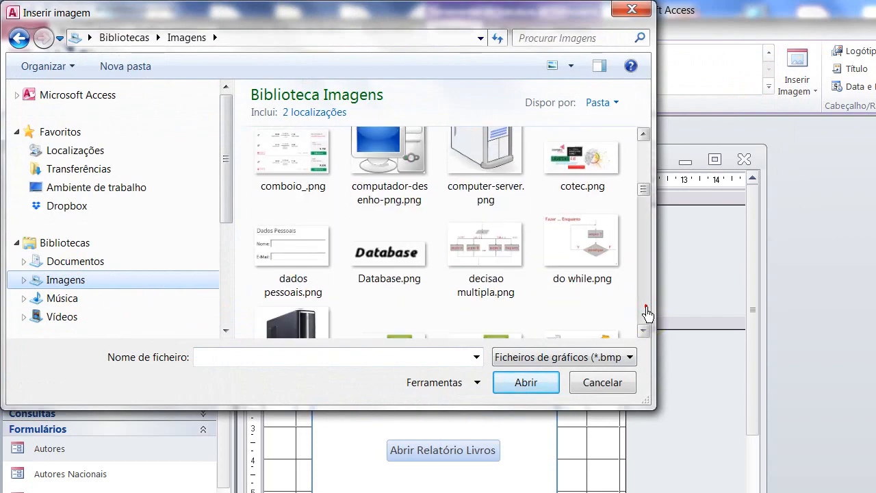
{"action": "scroll", "coordinate": [646, 312], "scroll_direction": "down", "scroll_amount": 10}
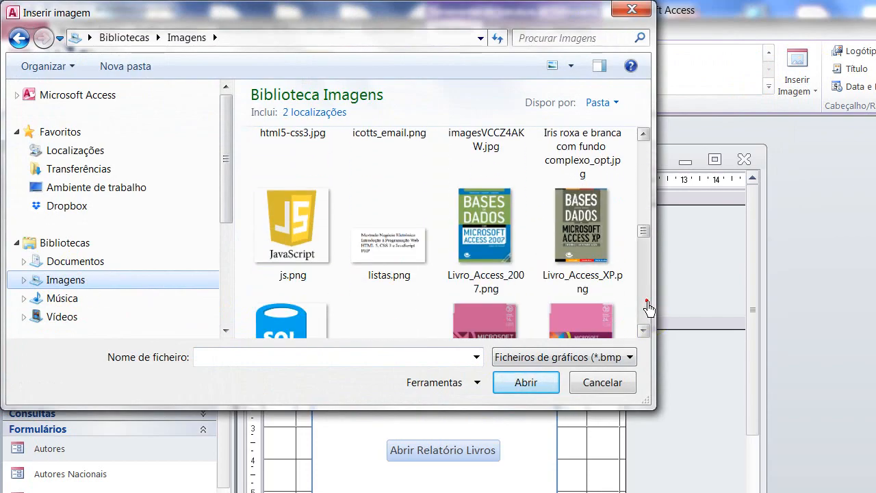
{"action": "left_click", "coordinate": [648, 309]}
{"action": "double_click", "coordinate": [391, 190]}
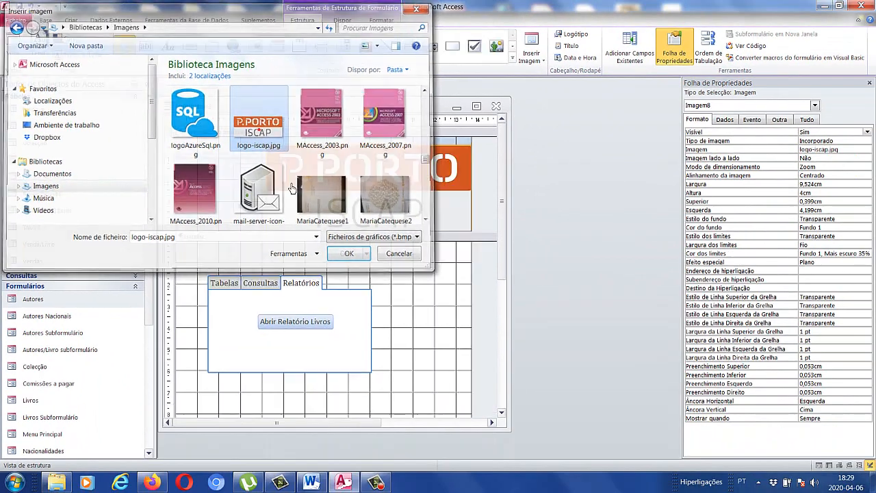
Move the header logo to about 2.1 cm from the left and 0.1 cm from the top, and show the form in Form View
{"action": "left_click_drag", "start_coordinate": [319, 188], "coordinate": [274, 182]}
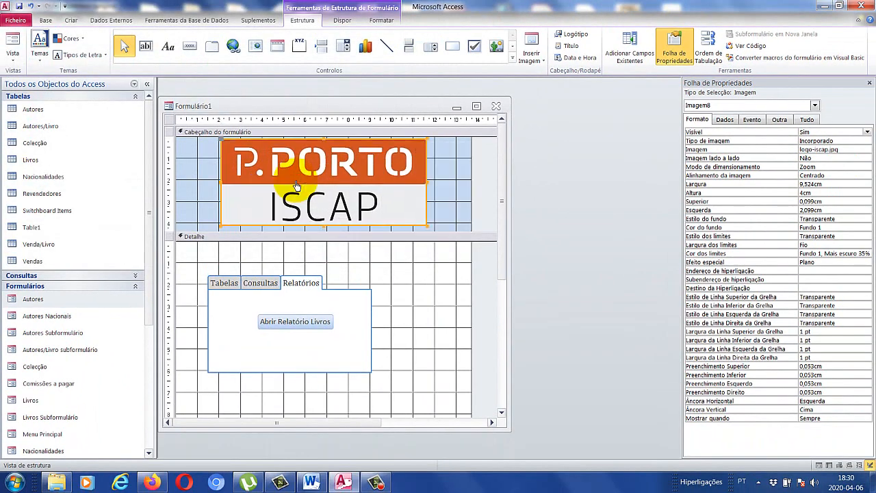
{"action": "left_click", "coordinate": [15, 44]}
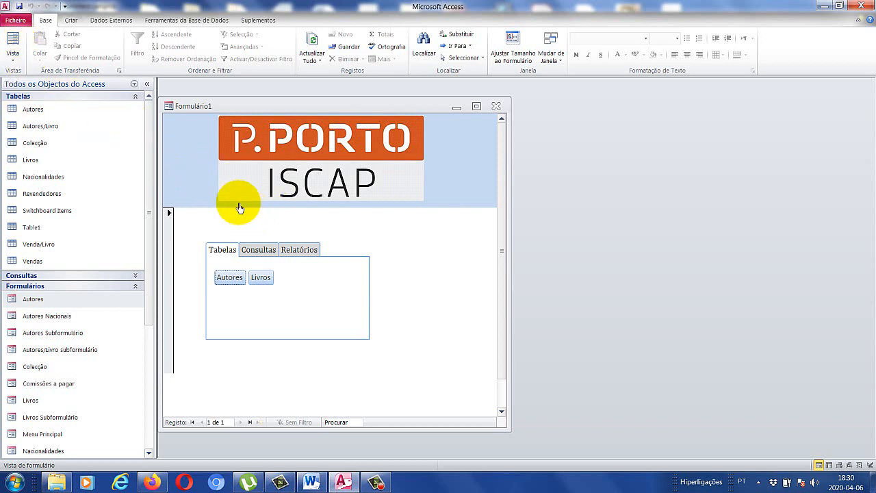
Return the form to Design View and shorten the form footer section to about 1.3 cm
{"action": "left_click", "coordinate": [15, 62]}
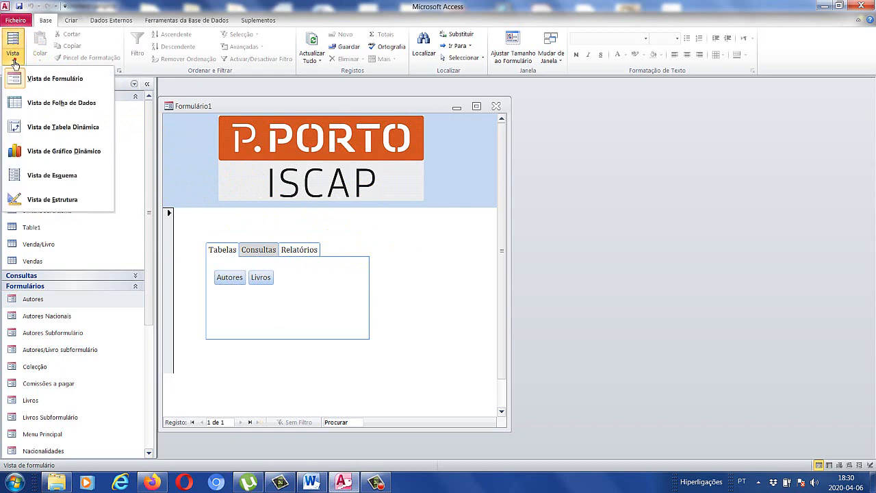
{"action": "left_click", "coordinate": [53, 199]}
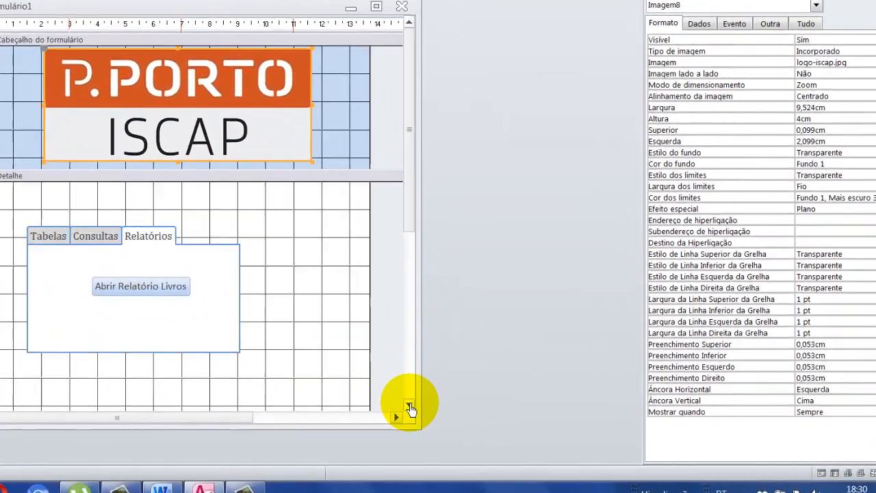
{"action": "left_click", "coordinate": [502, 411]}
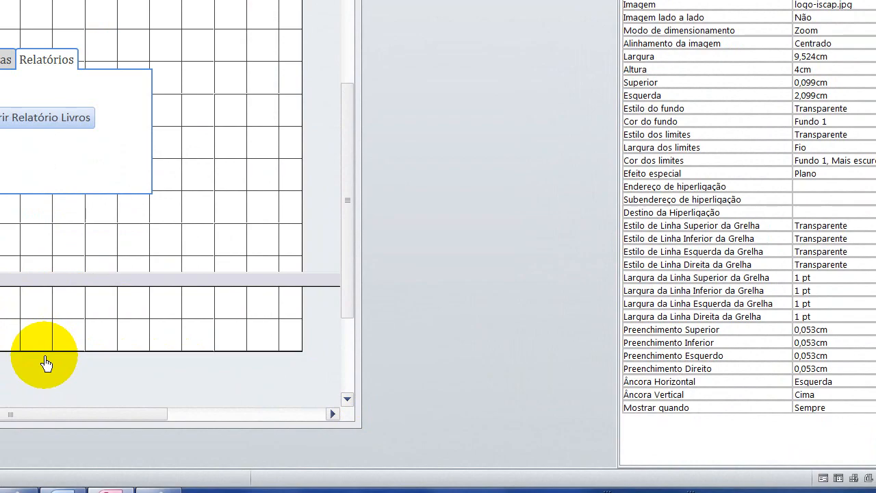
{"action": "left_click_drag", "start_coordinate": [45, 360], "coordinate": [51, 330]}
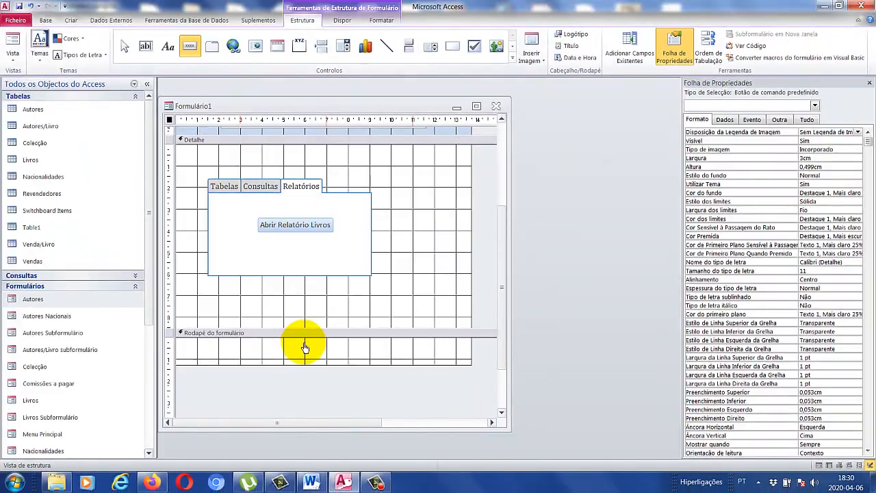
Add a command button in the form footer, about 5.4 cm from the left, that quits the application and shows the text "Sair da aplicação"
{"action": "left_click", "coordinate": [293, 344]}
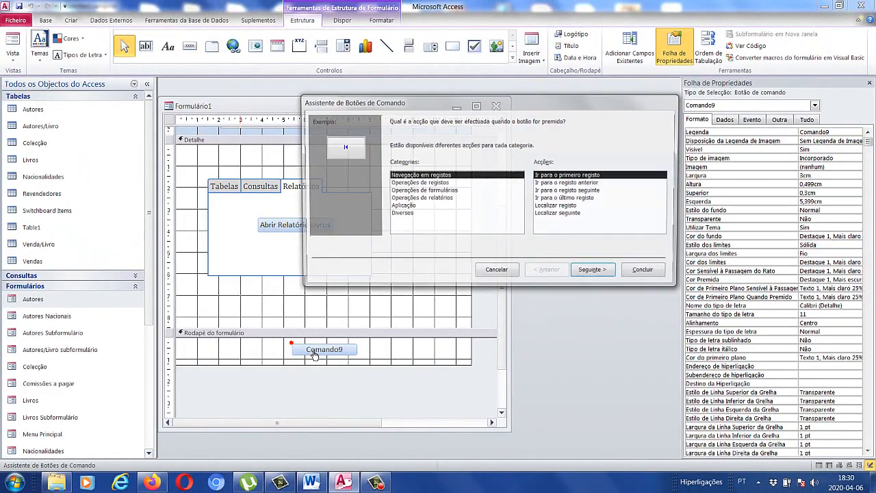
{"action": "left_click", "coordinate": [409, 207]}
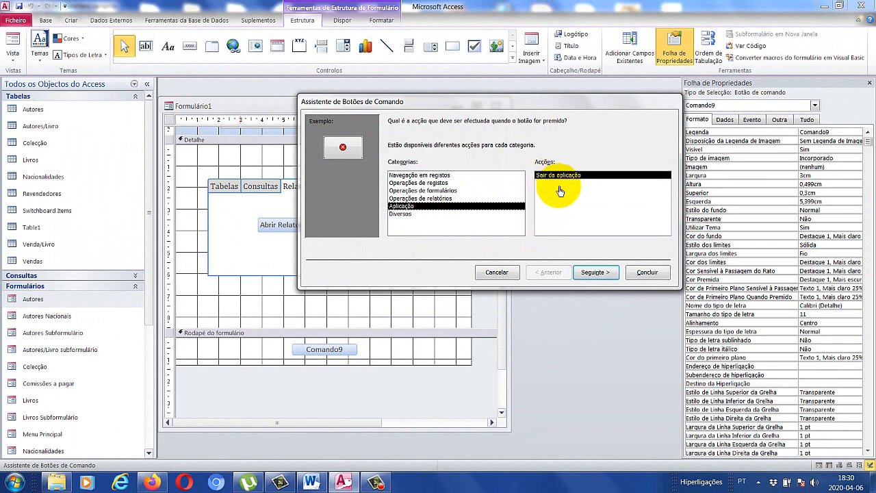
{"action": "left_click", "coordinate": [596, 272]}
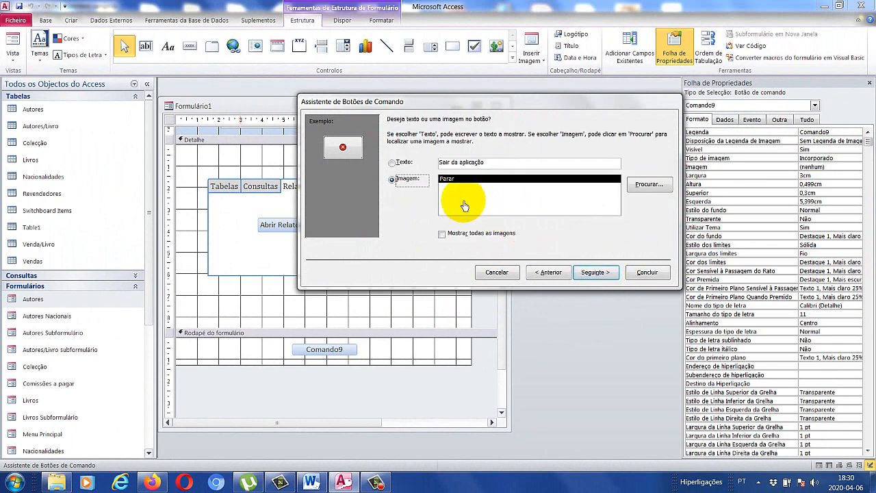
{"action": "left_click", "coordinate": [503, 163]}
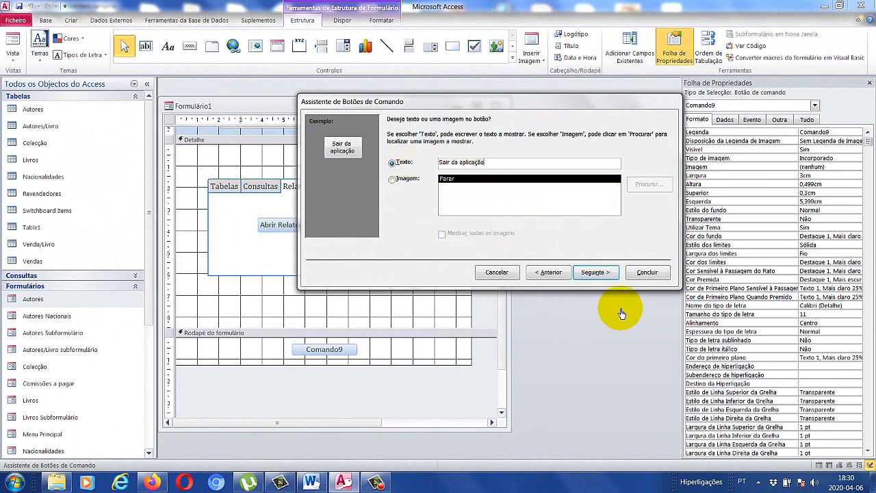
{"action": "left_click", "coordinate": [596, 272]}
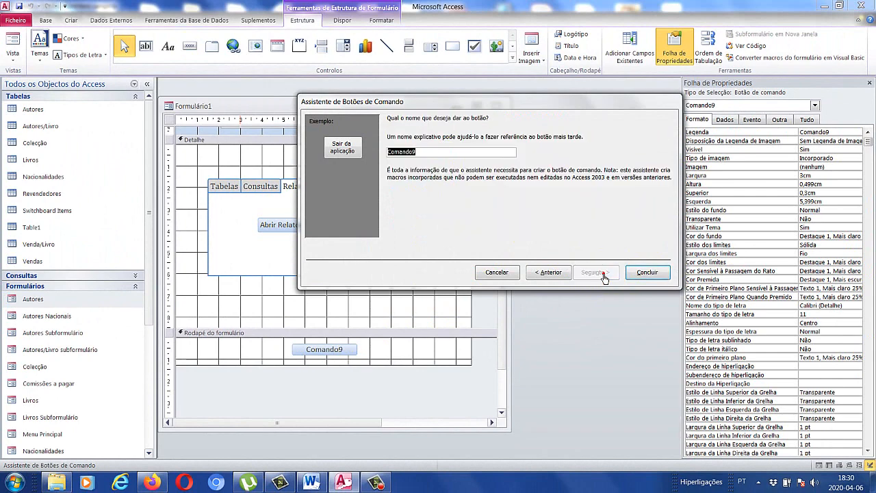
{"action": "left_click", "coordinate": [641, 273]}
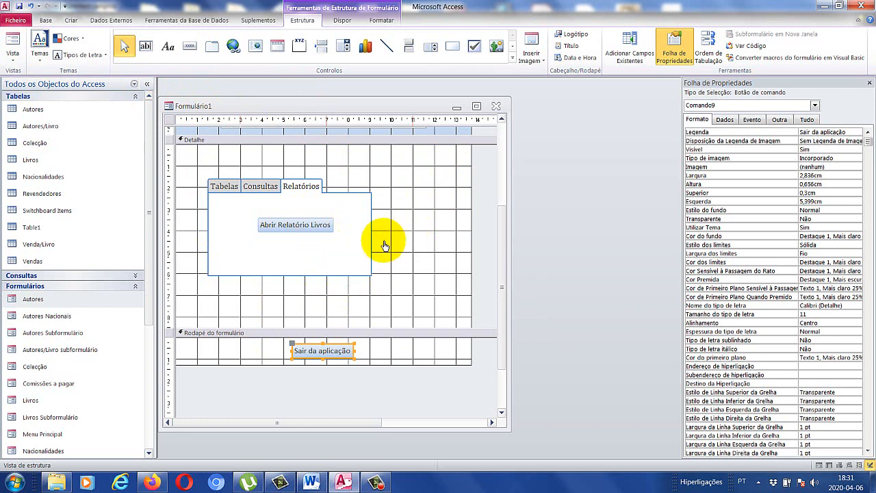
Close the form and save it under the name F_Principal
{"action": "left_click", "coordinate": [496, 107]}
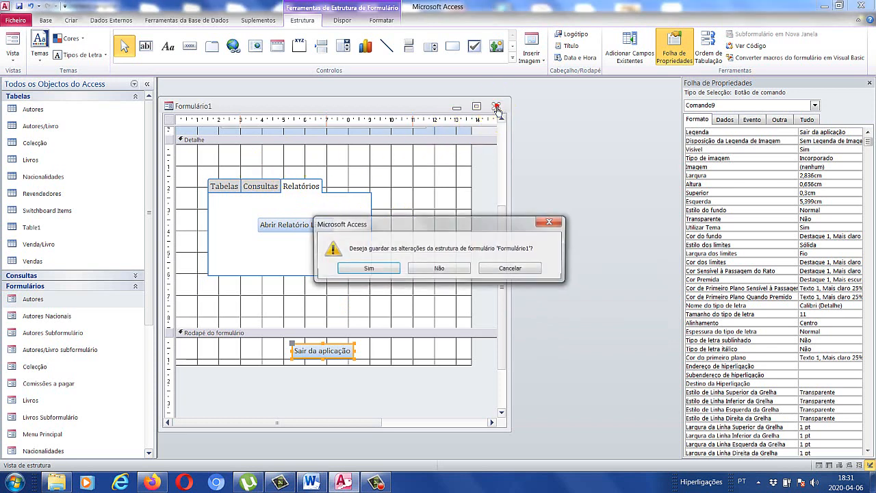
{"action": "left_click", "coordinate": [382, 271]}
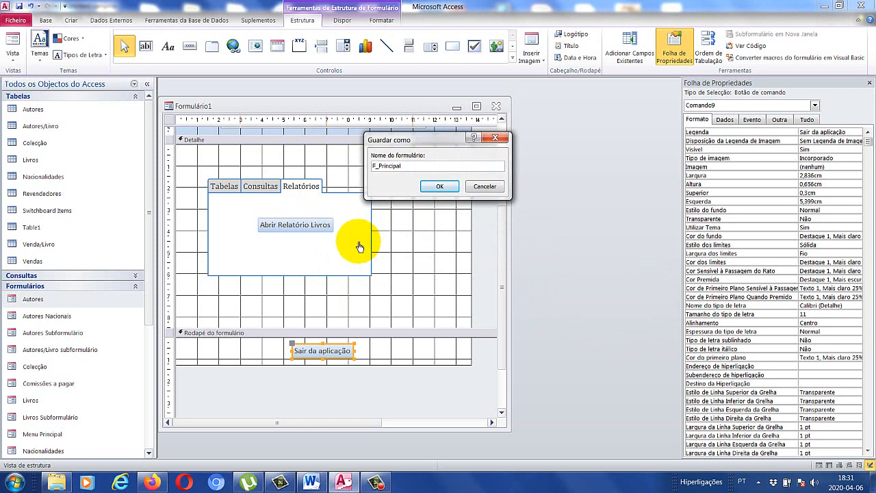
{"action": "left_click", "coordinate": [441, 187]}
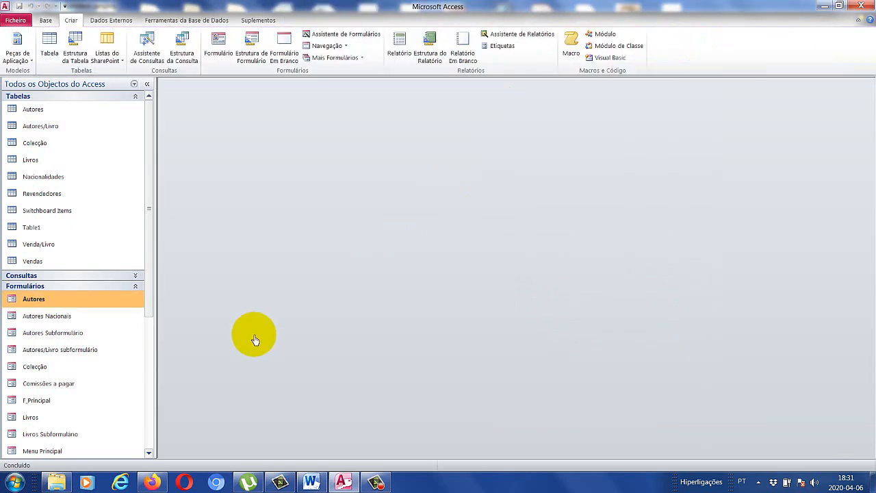
Open the saved F_Principal form to check it, close it, and open it again
{"action": "left_click", "coordinate": [45, 403]}
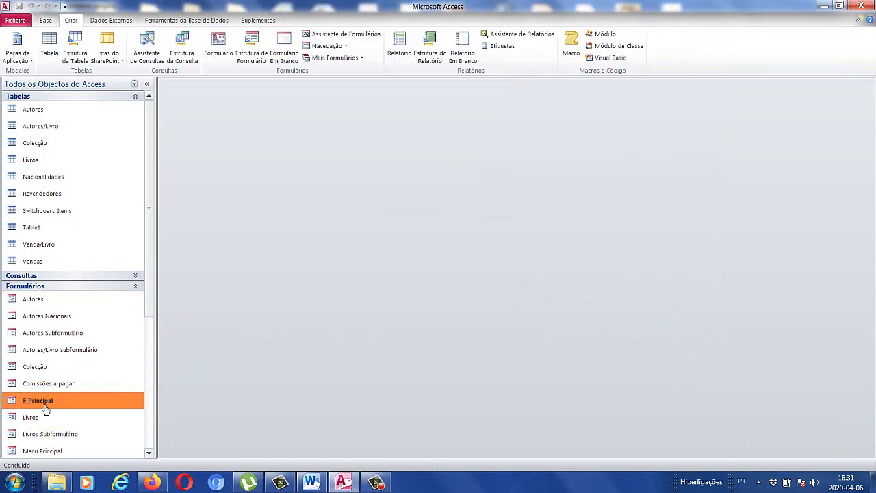
{"action": "double_click", "coordinate": [47, 407]}
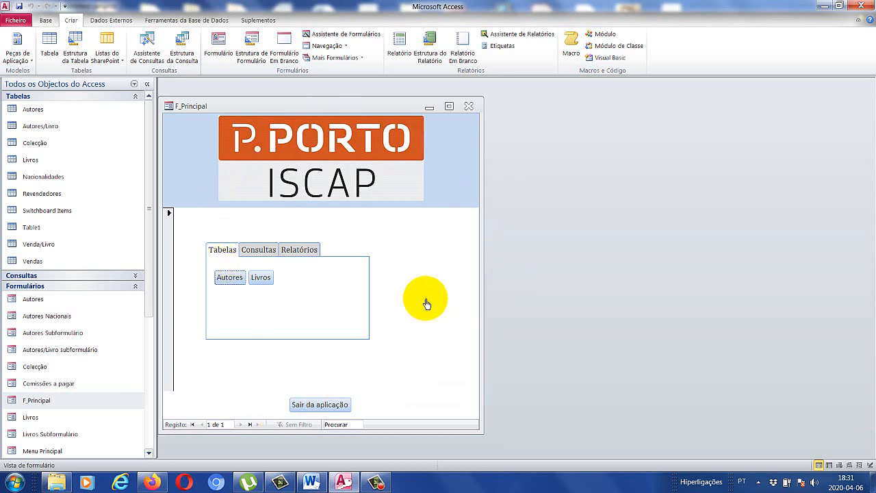
{"action": "left_click", "coordinate": [468, 107]}
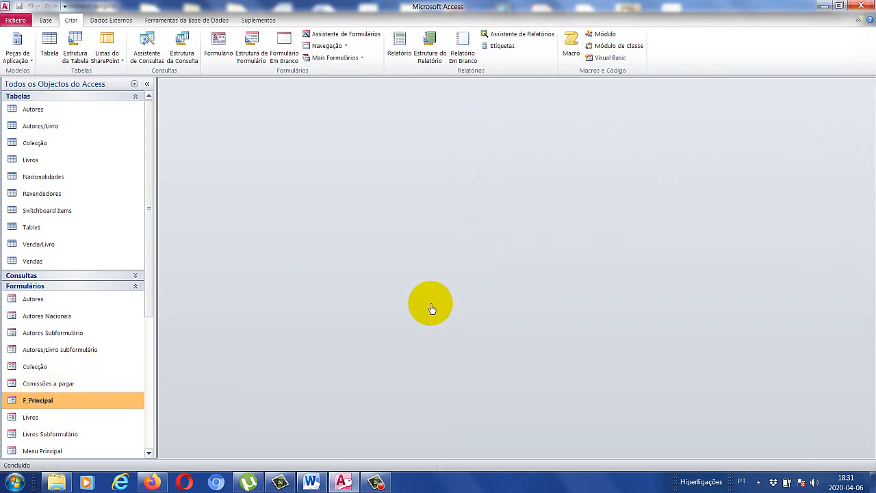
{"action": "double_click", "coordinate": [58, 400]}
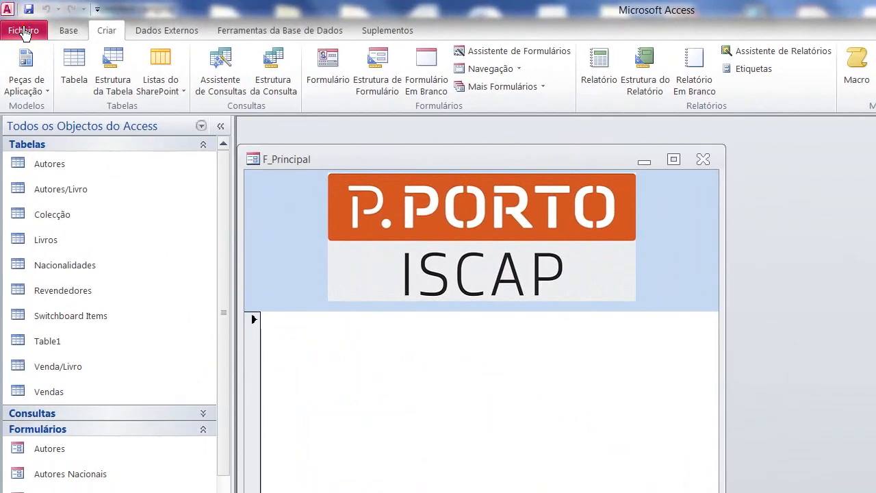
Set F_Principal as the form displayed at startup in the current database options and confirm the change
{"action": "left_click", "coordinate": [23, 32]}
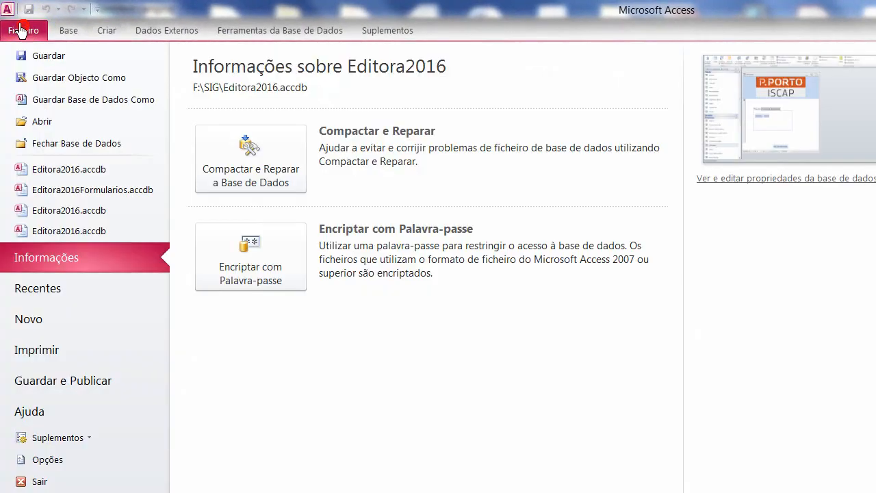
{"action": "left_click", "coordinate": [47, 466]}
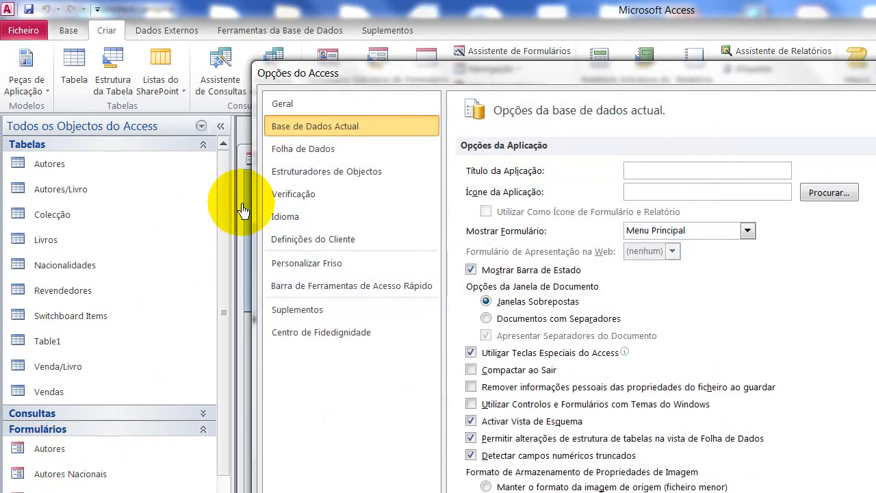
{"action": "left_click", "coordinate": [349, 132]}
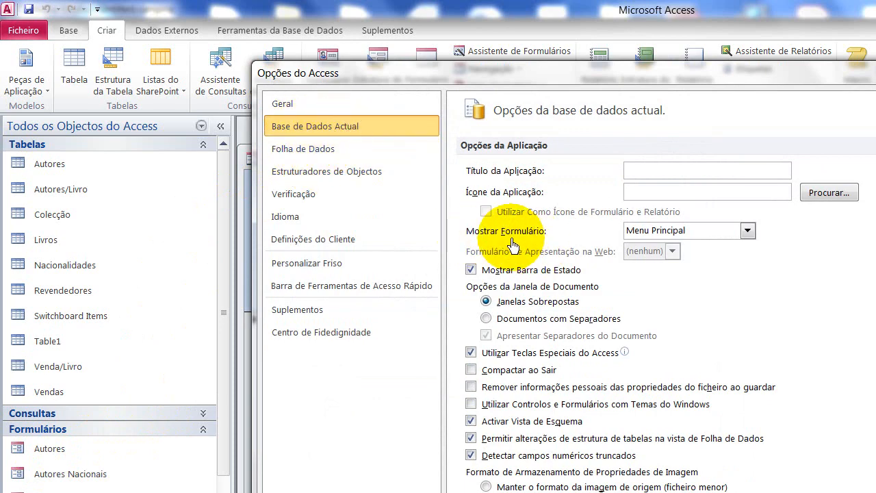
{"action": "left_click", "coordinate": [747, 232]}
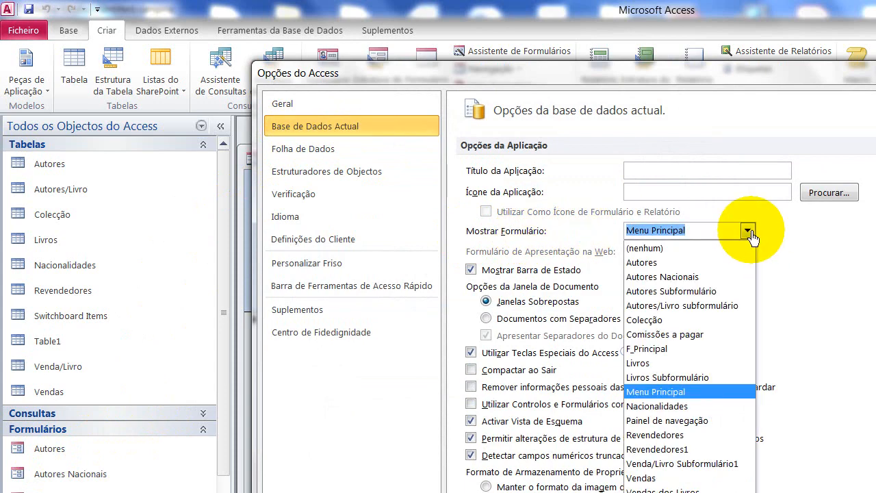
{"action": "left_click", "coordinate": [705, 350]}
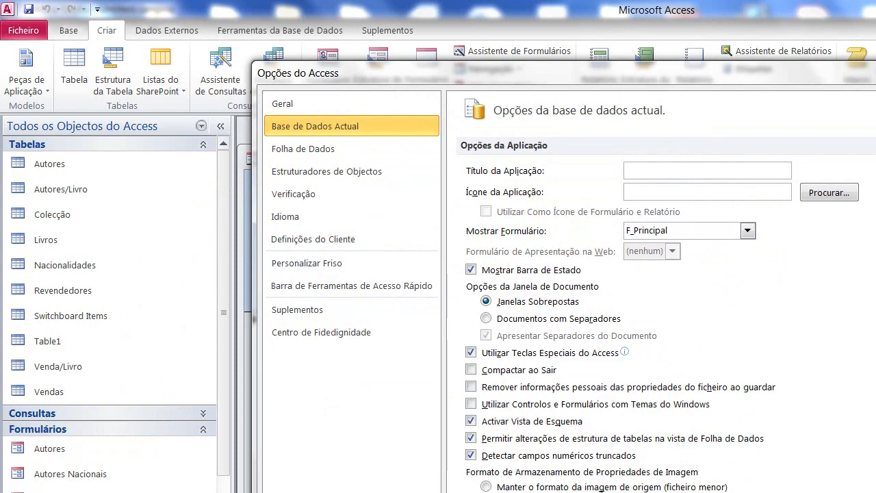
{"action": "key", "text": "Return"}
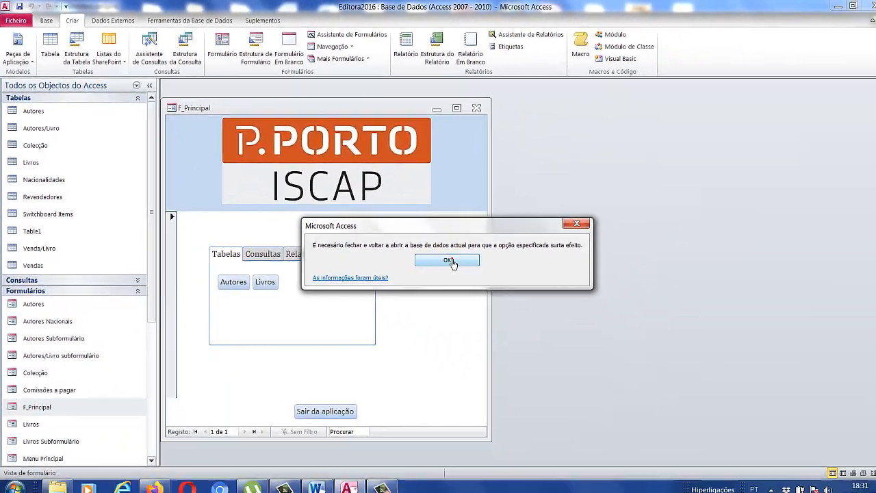
{"action": "left_click", "coordinate": [659, 385]}
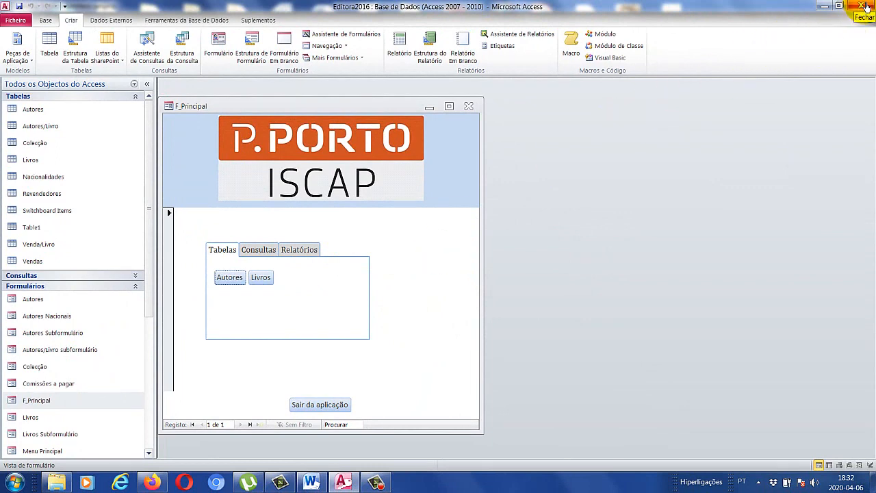
Close Access and reopen the database Editora2016.accdb from the SIG folder
{"action": "left_click", "coordinate": [861, 6]}
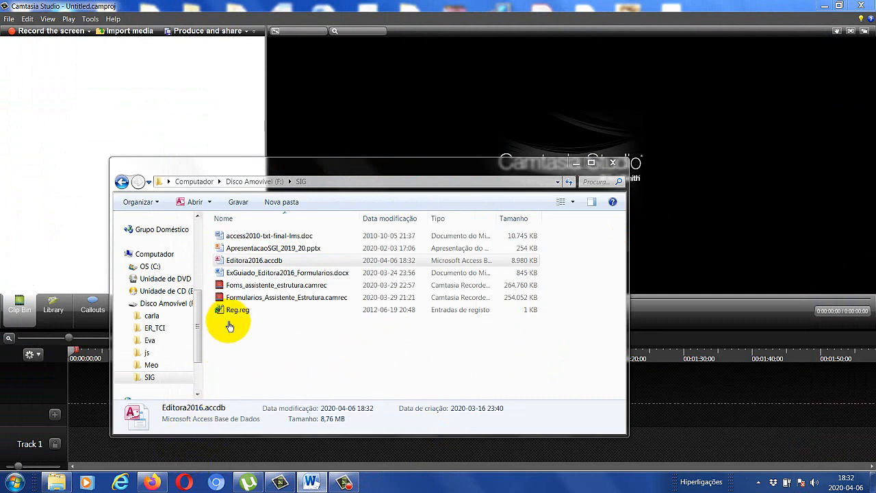
{"action": "left_click", "coordinate": [253, 261]}
{"action": "double_click", "coordinate": [253, 261]}
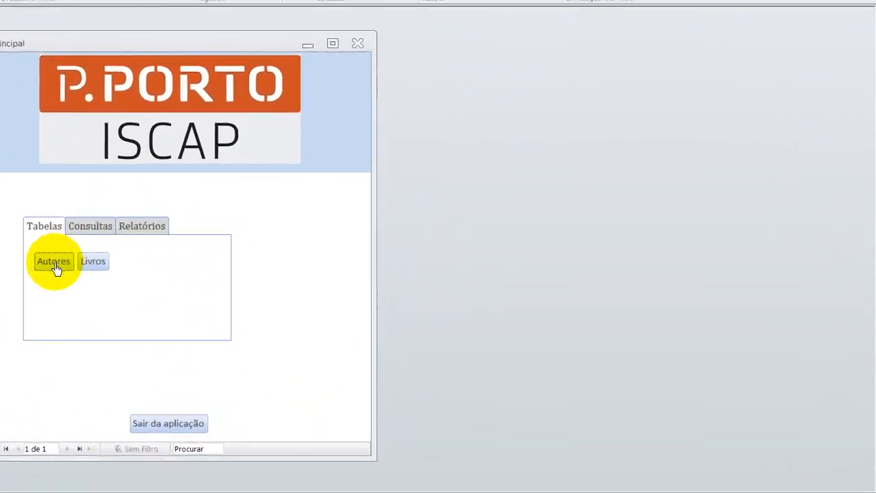
Test the Autores button and the Vendas por trimestre button on the Consultas page, closing each opened datasheet
{"action": "left_click", "coordinate": [229, 277]}
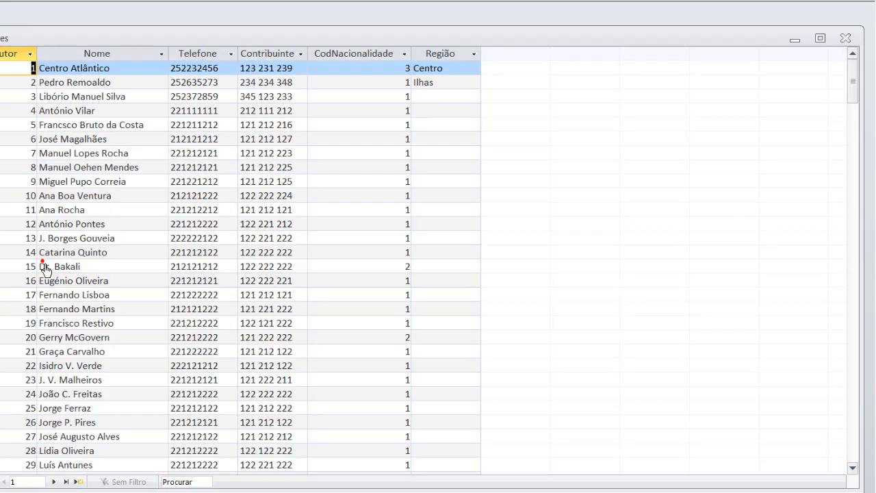
{"action": "left_click", "coordinate": [847, 38]}
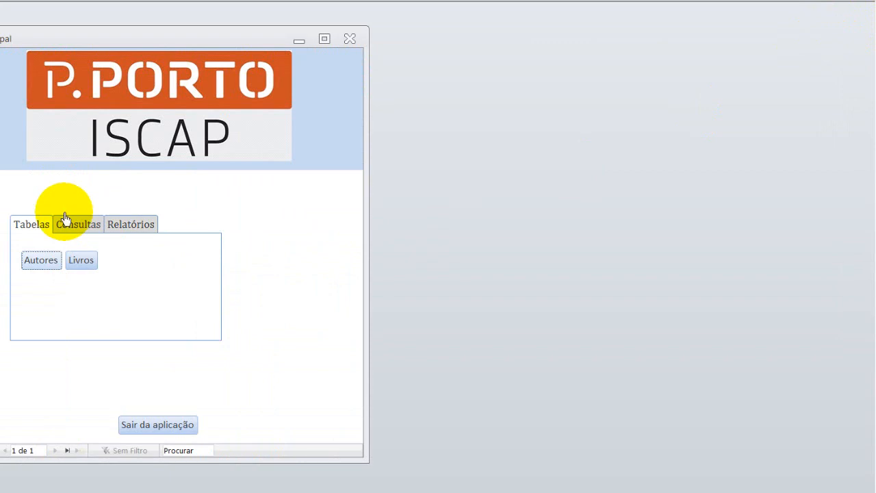
{"action": "left_click", "coordinate": [76, 226]}
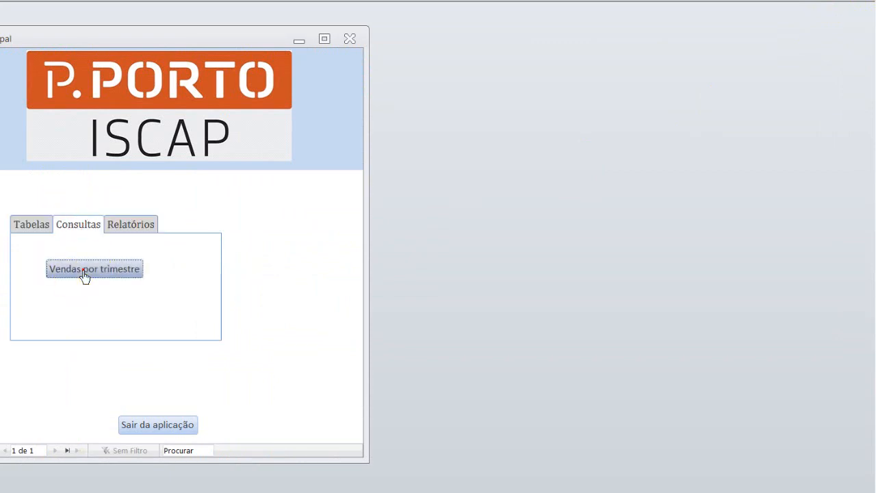
{"action": "left_click", "coordinate": [83, 269]}
{"action": "left_click", "coordinate": [693, 39]}
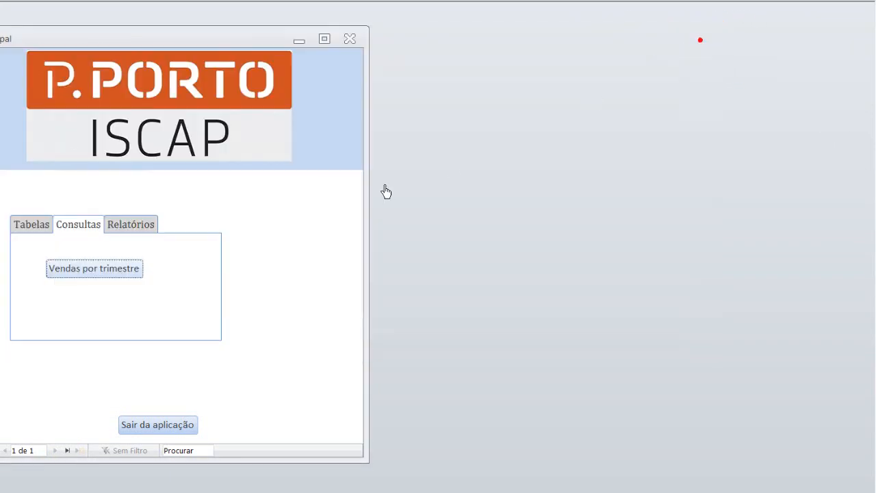
Test the Abrir Relatório Livros button on the Relatórios page, close the report, and quit with the Sair da aplicação button
{"action": "left_click", "coordinate": [149, 226]}
{"action": "left_click", "coordinate": [131, 275]}
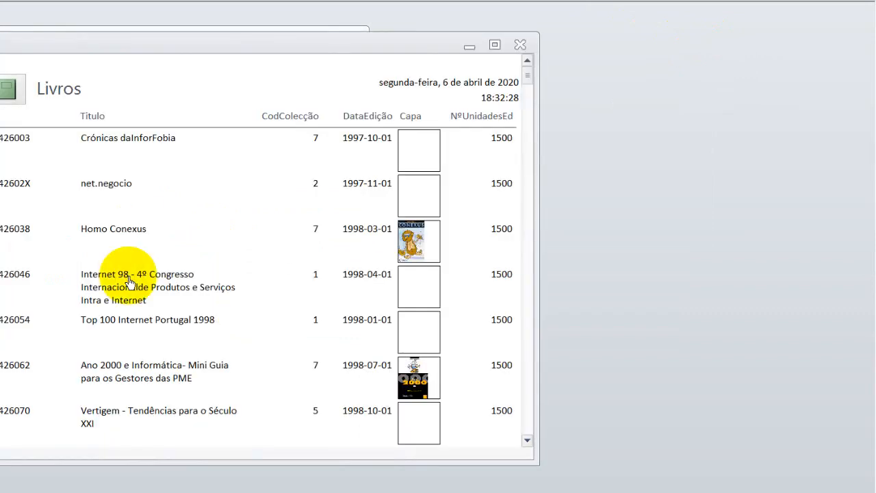
{"action": "left_click", "coordinate": [520, 44]}
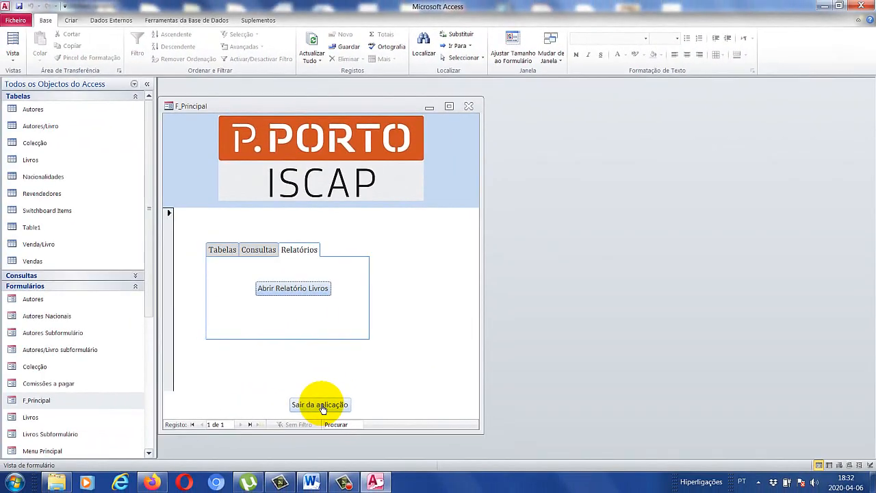
{"action": "left_click", "coordinate": [319, 404]}
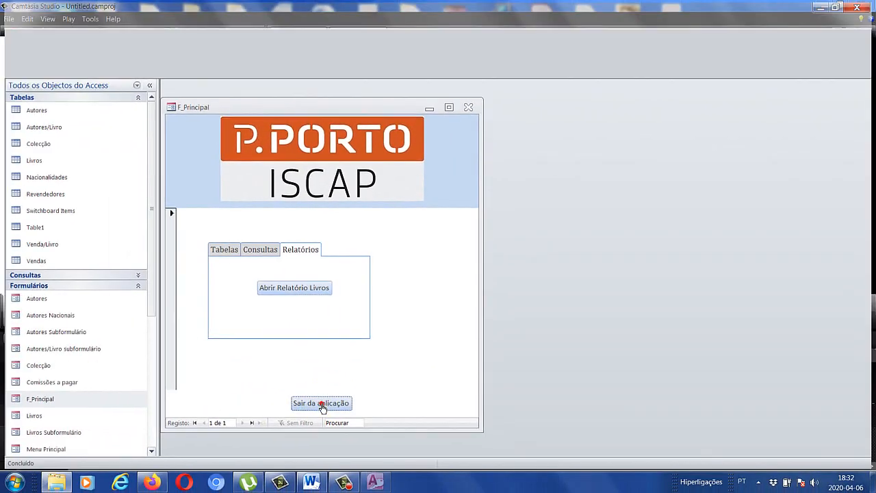